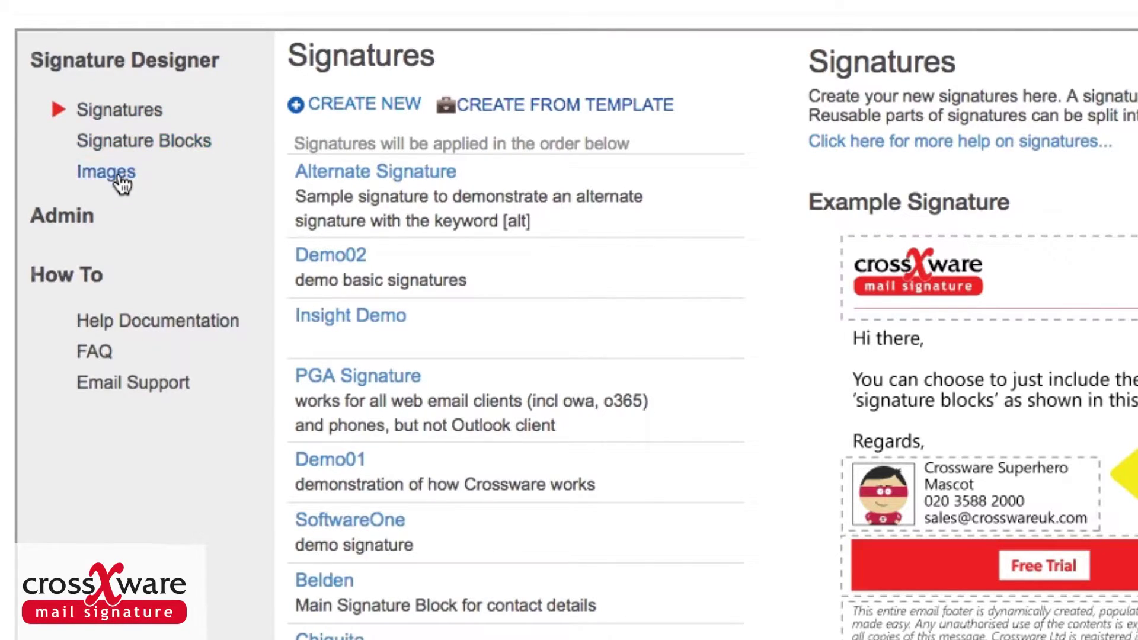
Expand the Admin menu in the sidebar to reveal Fields, Rules, Metadata, Licences and logs.
click(62, 223)
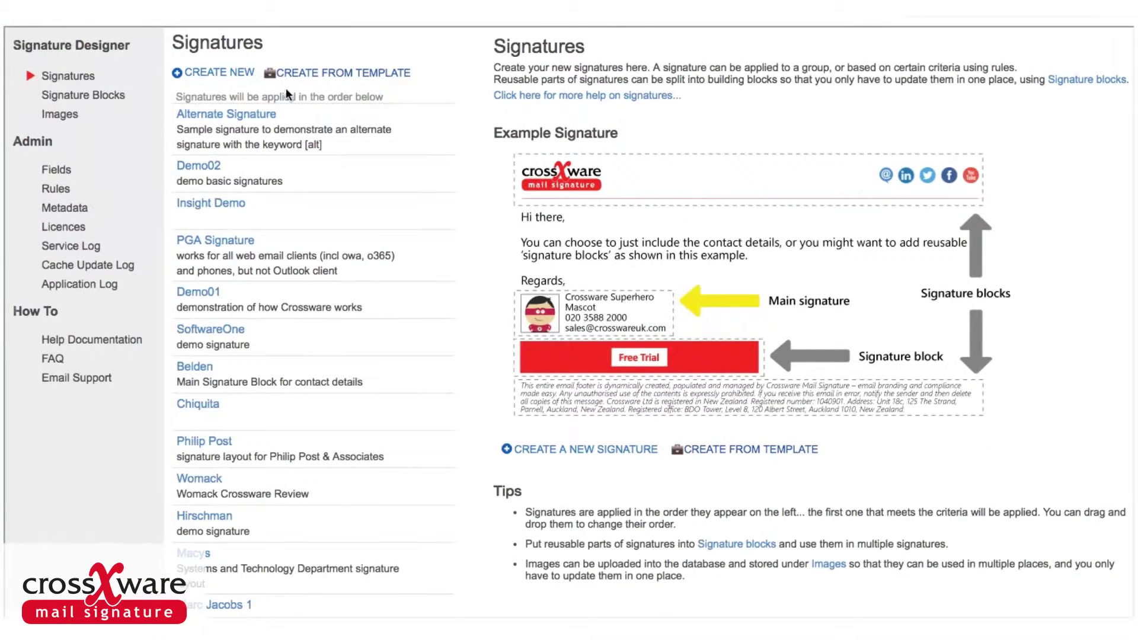
Create a new signature named CrosswareTest2 and move to its Description box.
click(228, 77)
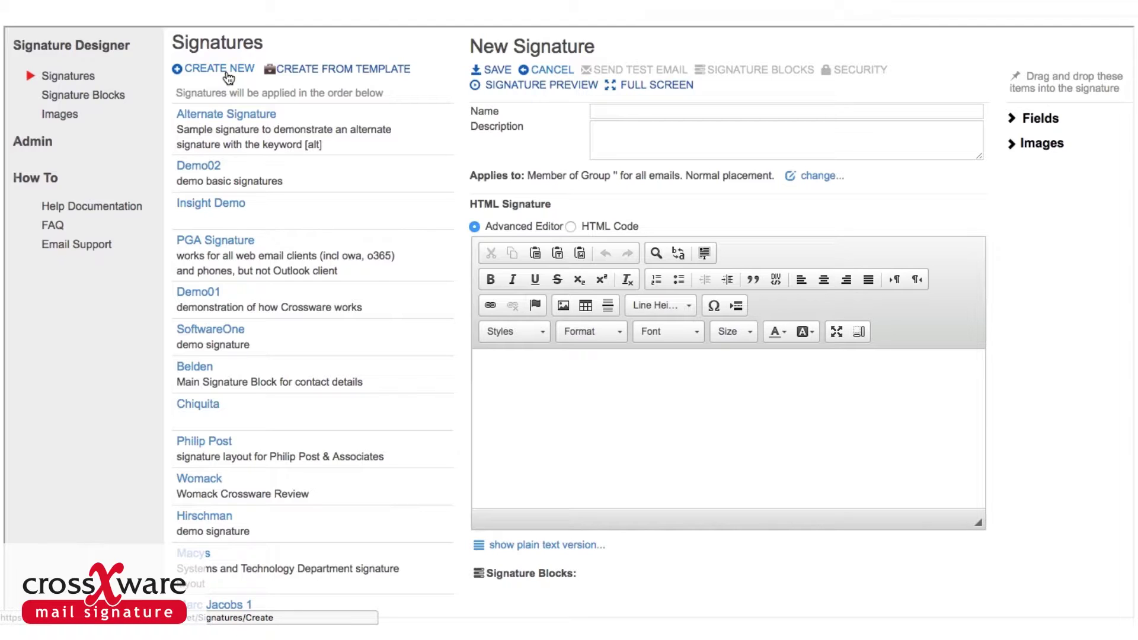
click(611, 112)
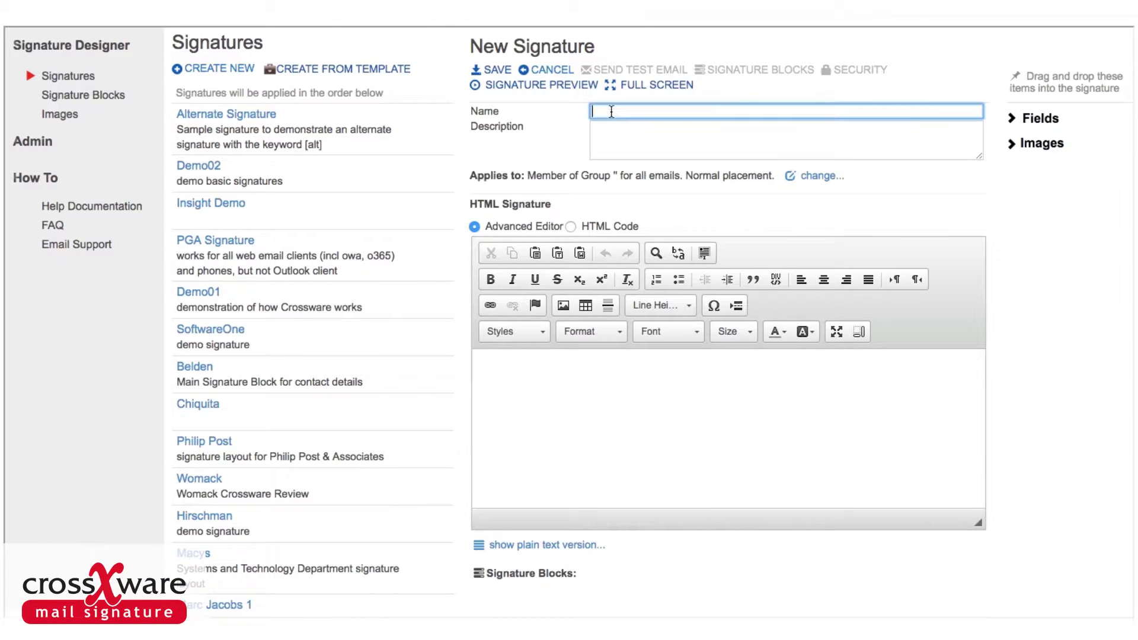
text(CrosswareTest2)
click(601, 130)
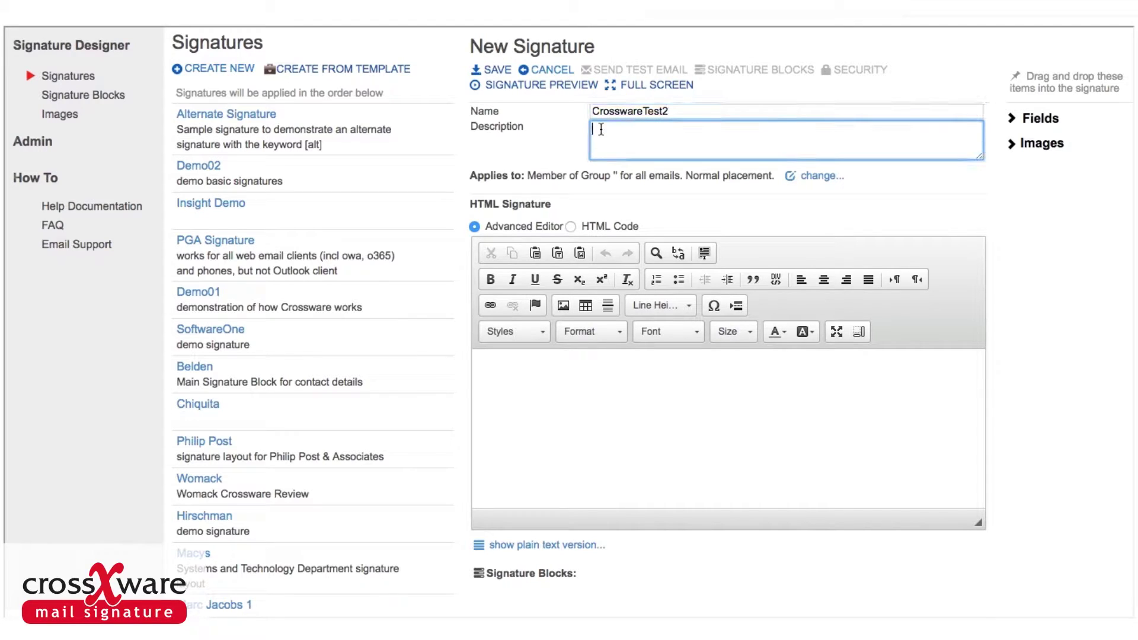
Apply the signature to Member of Group, choosing the group's e-mail address from the suggestions.
click(809, 178)
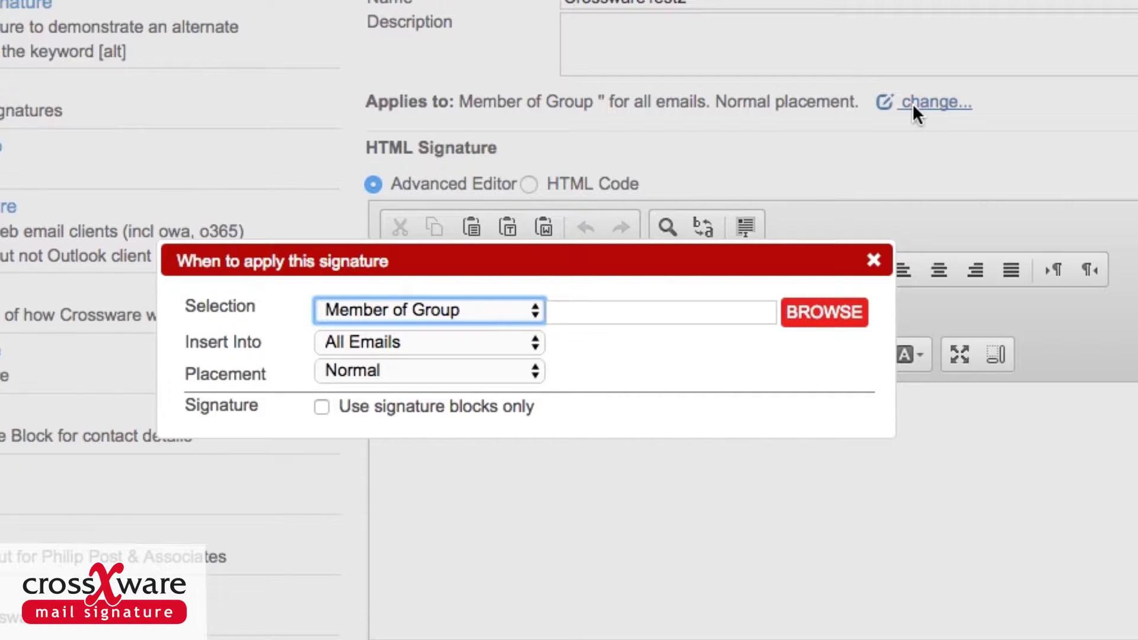
click(535, 310)
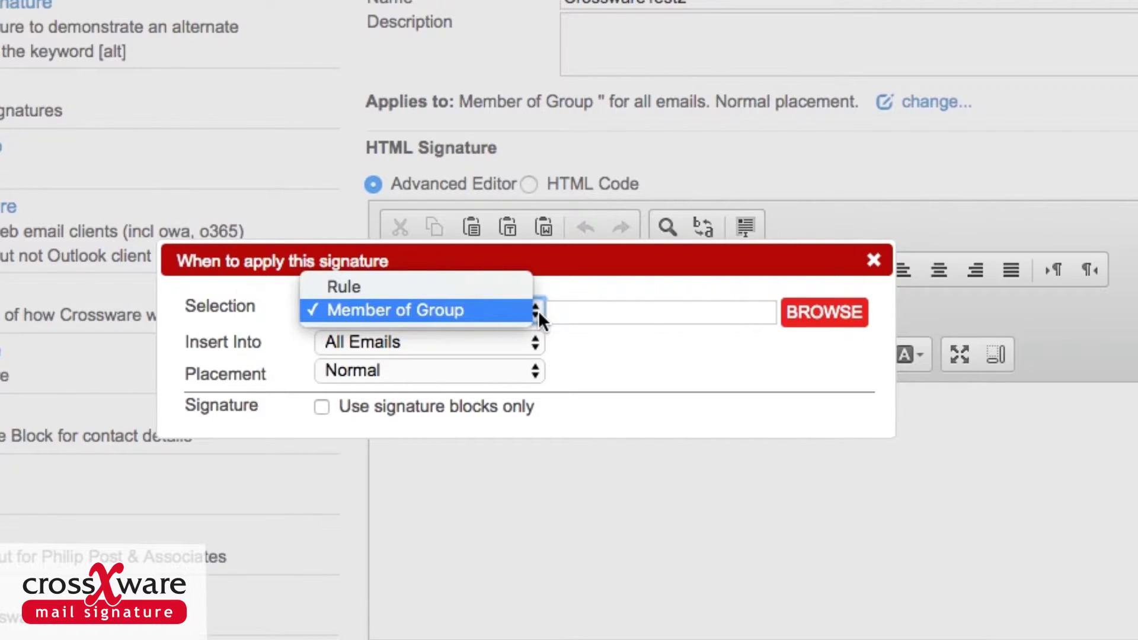
click(504, 310)
click(592, 313)
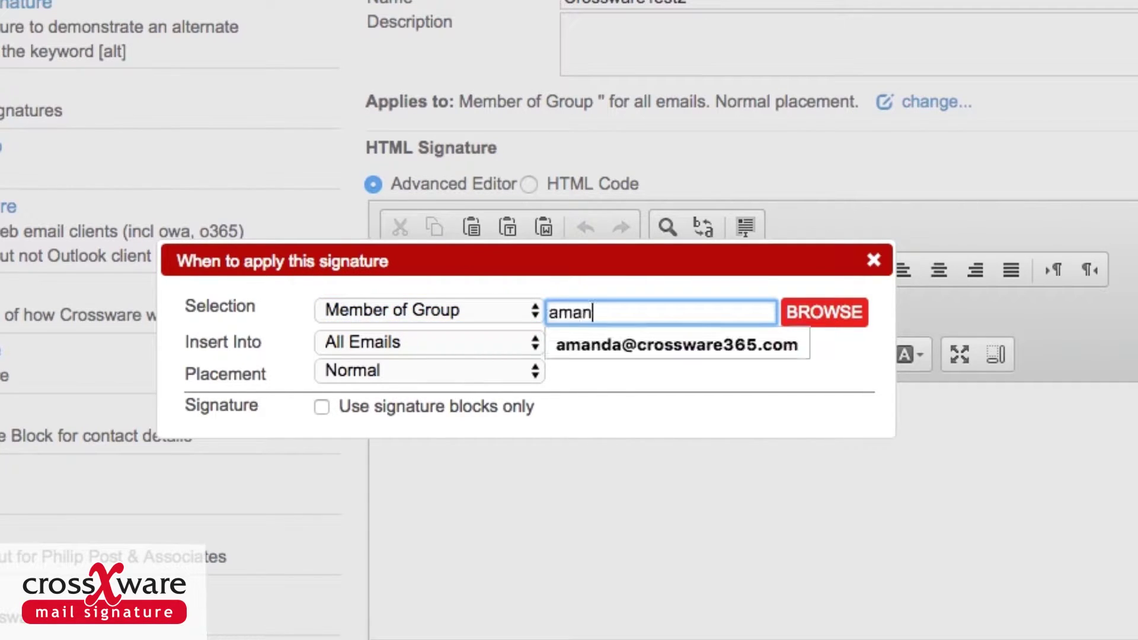
click(569, 347)
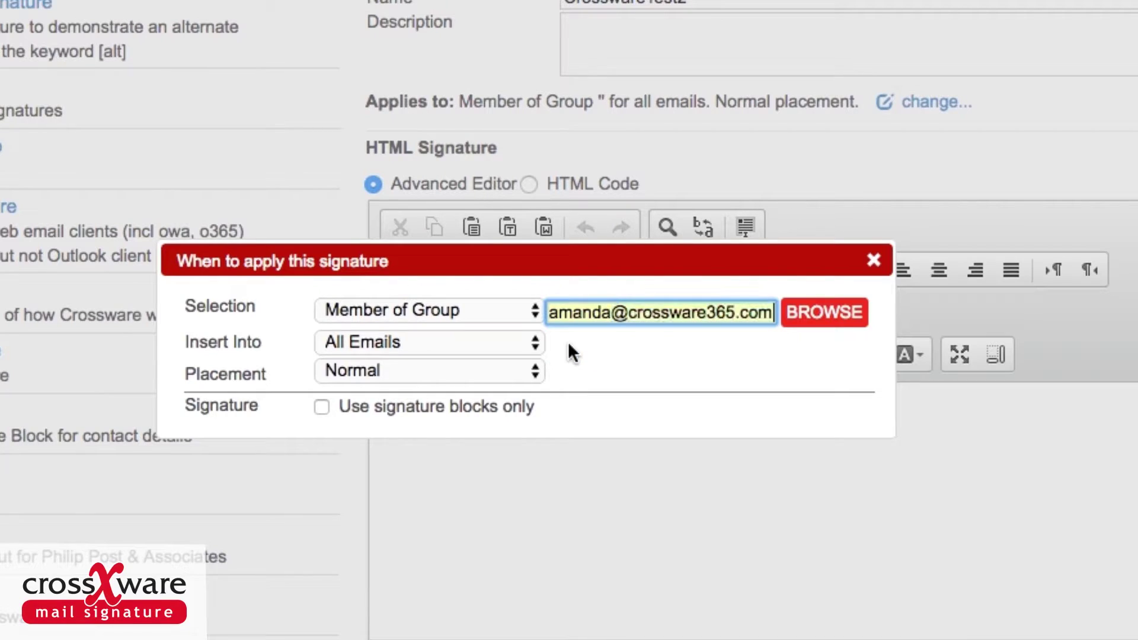
click(531, 345)
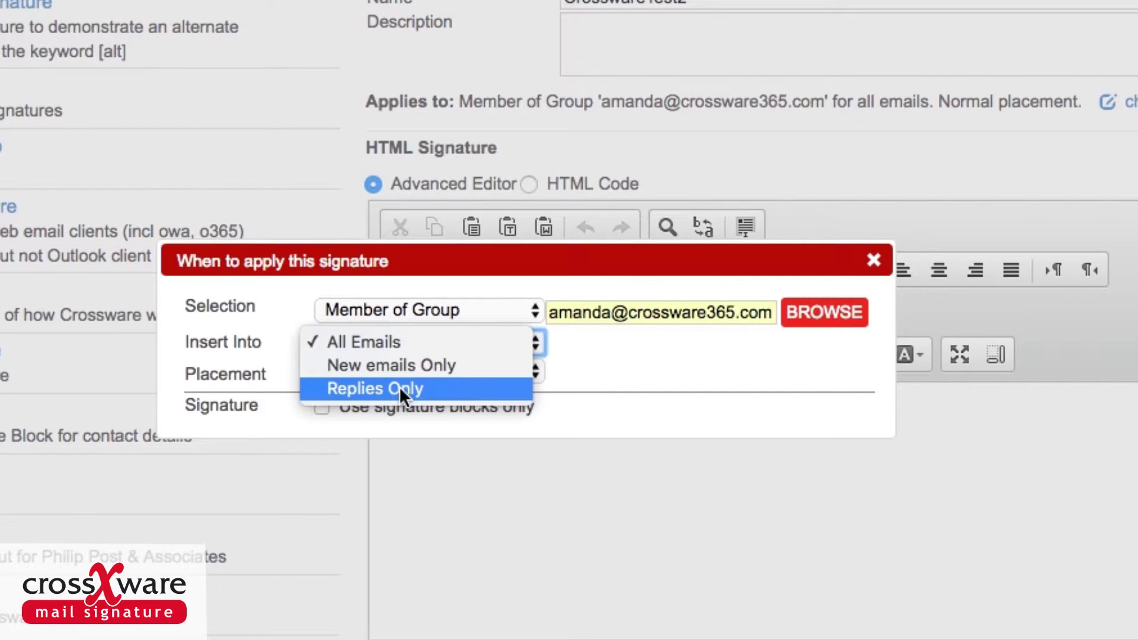
click(391, 342)
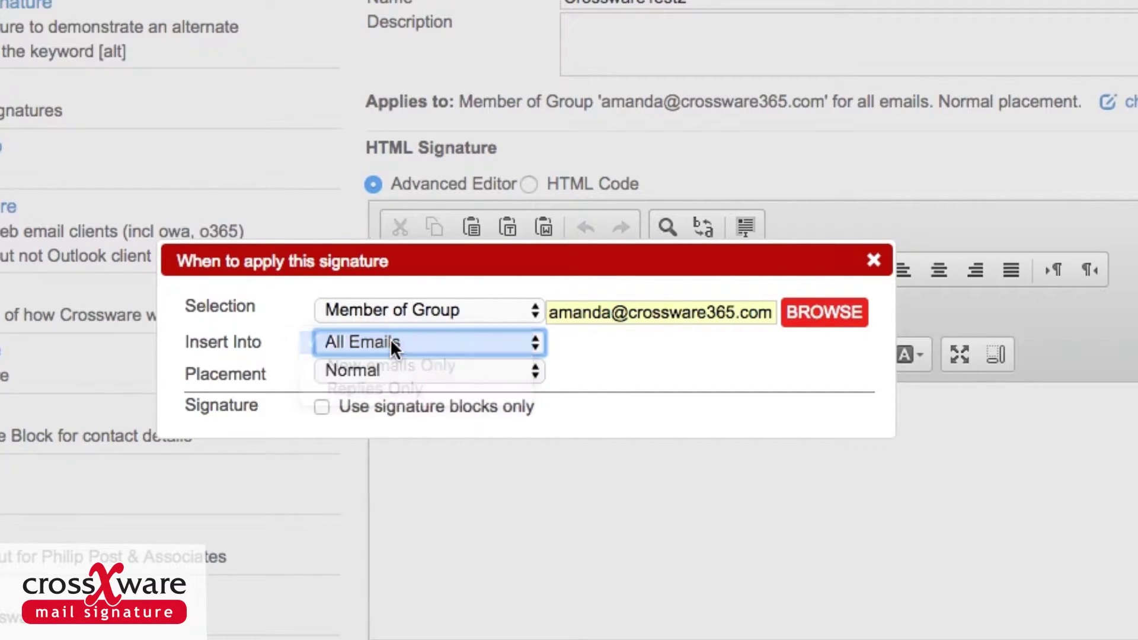
click(535, 371)
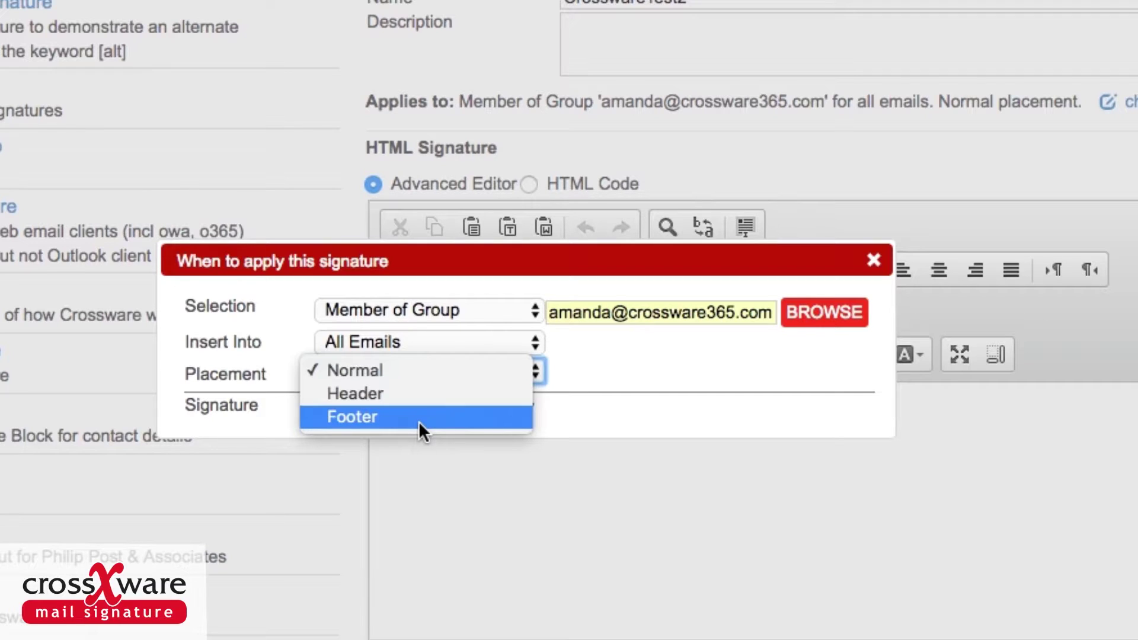
click(382, 370)
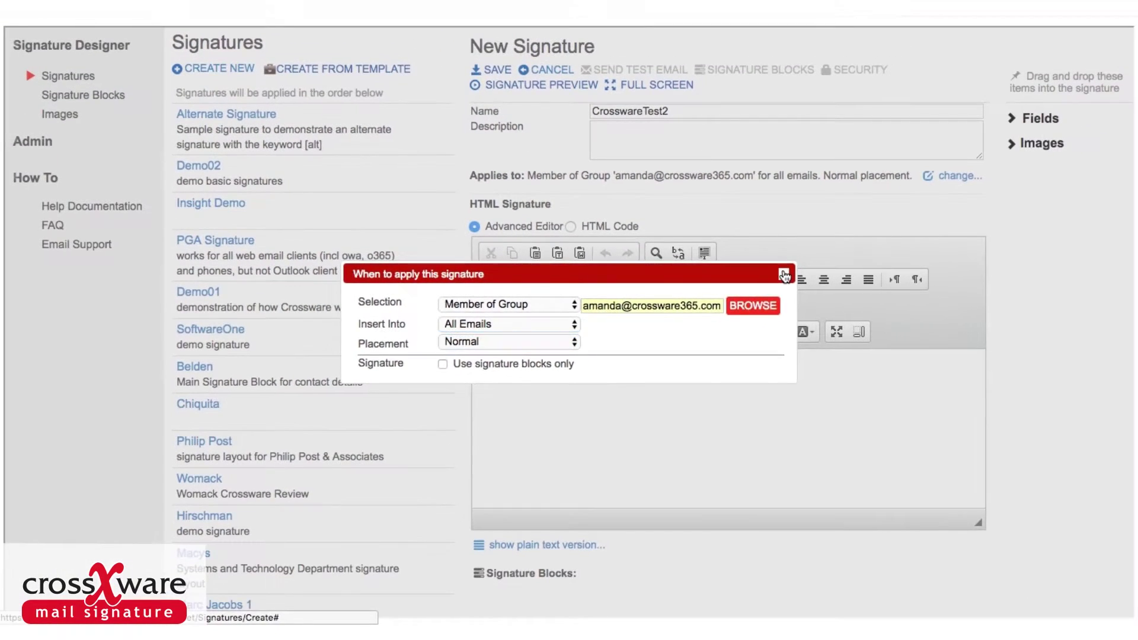
Close the When to apply dialog and place the caret in the empty signature body.
click(784, 275)
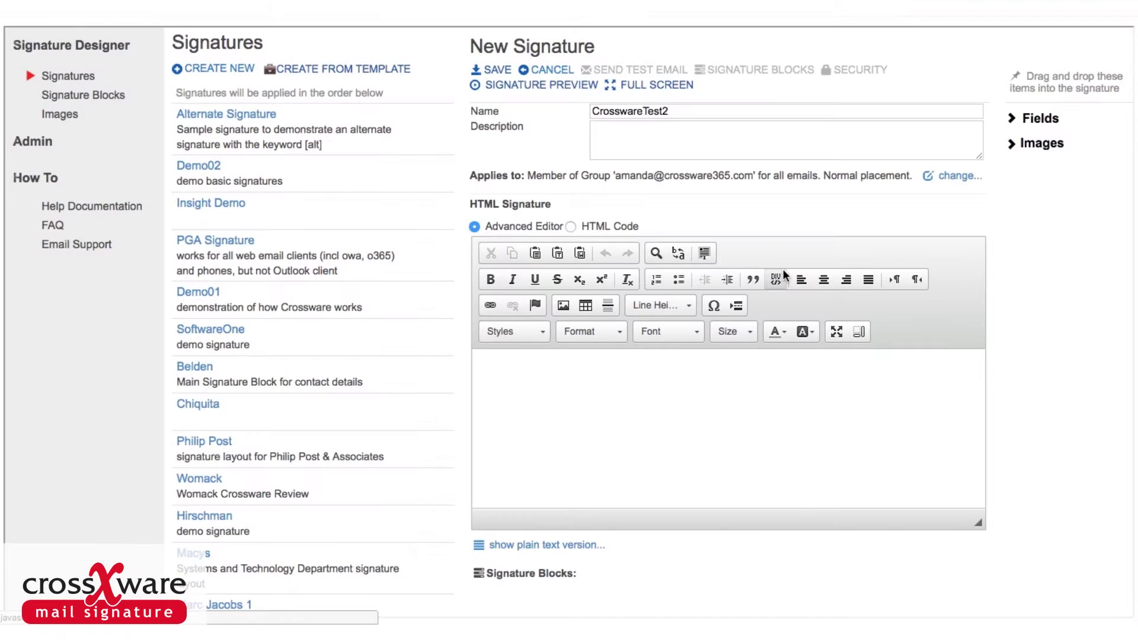
click(494, 361)
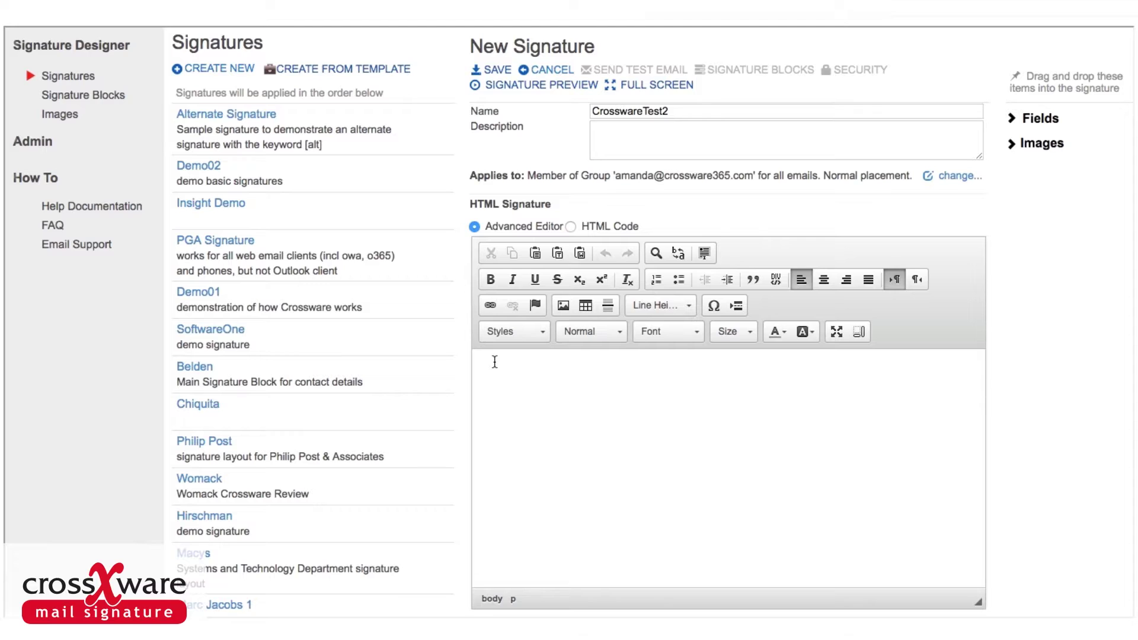
Insert a table with 2 rows and 2 columns into the signature body.
click(585, 306)
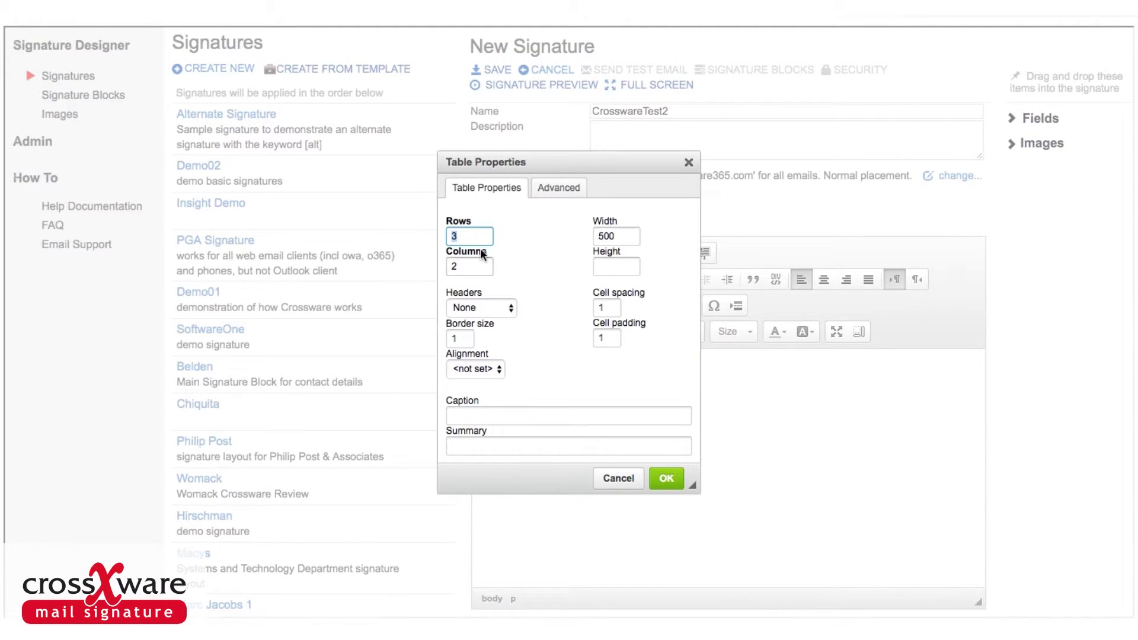
text(2)
click(666, 480)
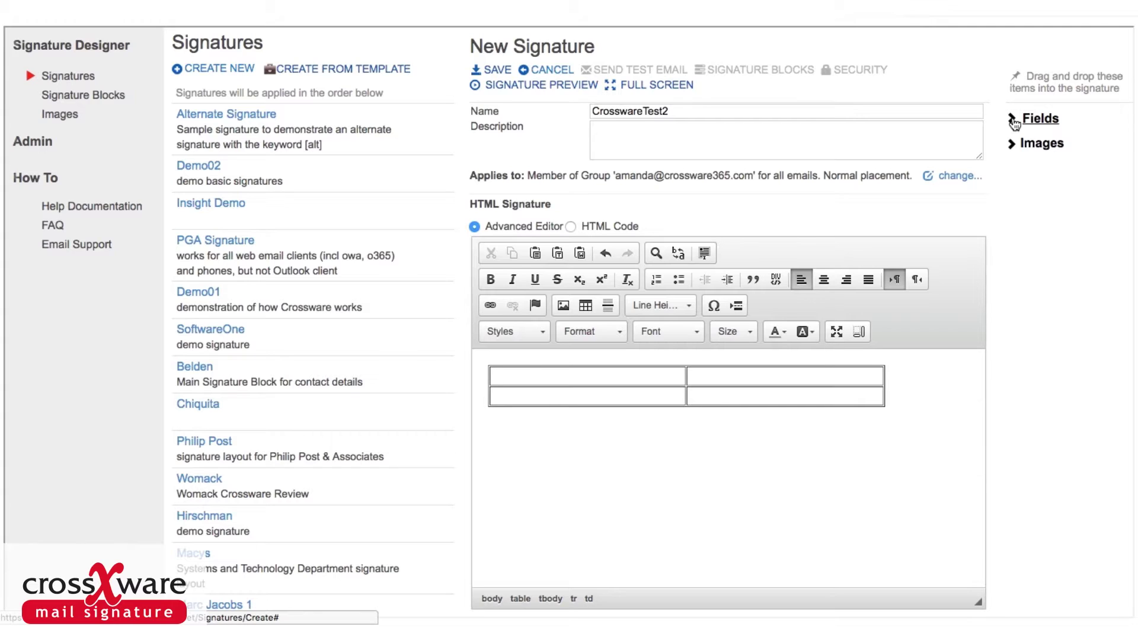
Drag the FirstName and LastName fields into the table's top-left cell.
click(1017, 121)
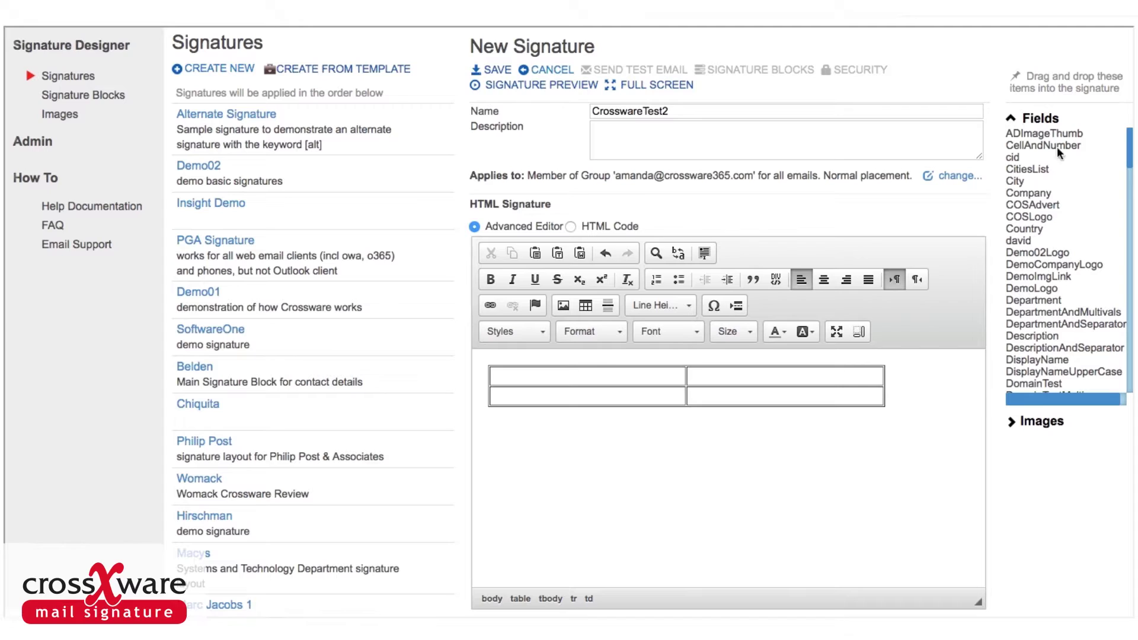
scroll(1129, 197, down, 5)
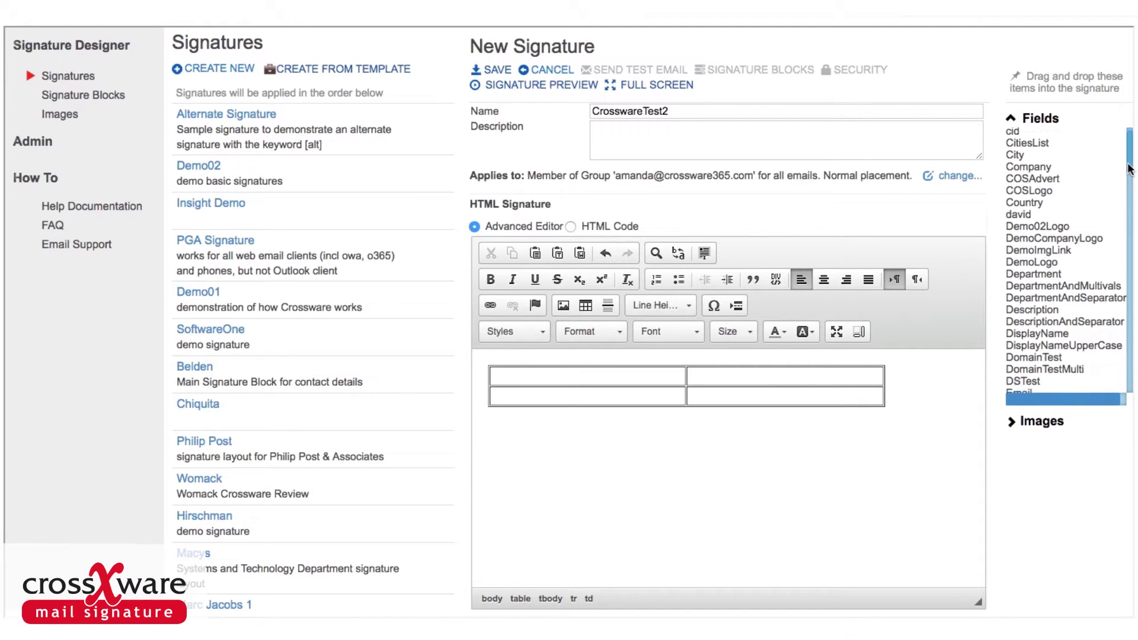
drag(1129, 197, 1127, 220)
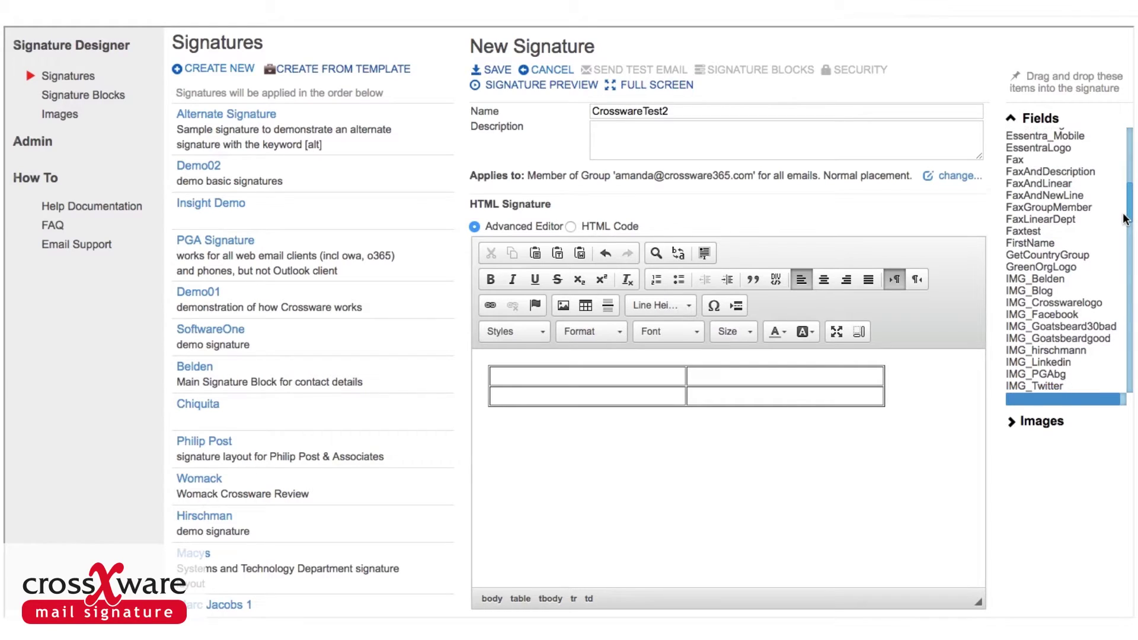
drag(1029, 243, 925, 258)
drag(772, 306, 520, 375)
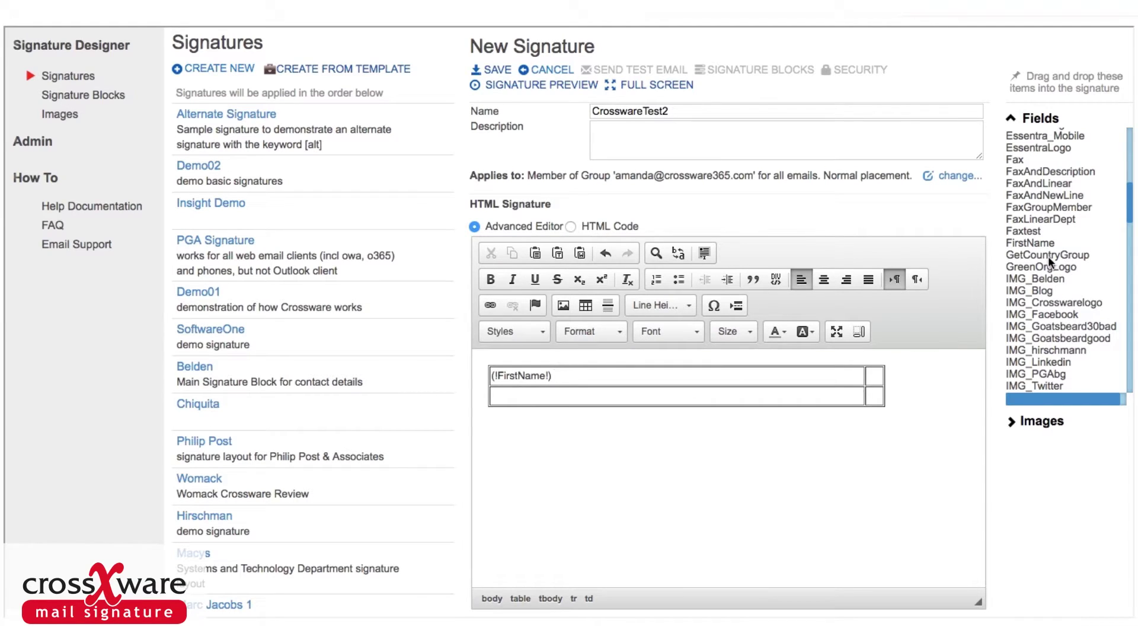
drag(1129, 220, 1129, 260)
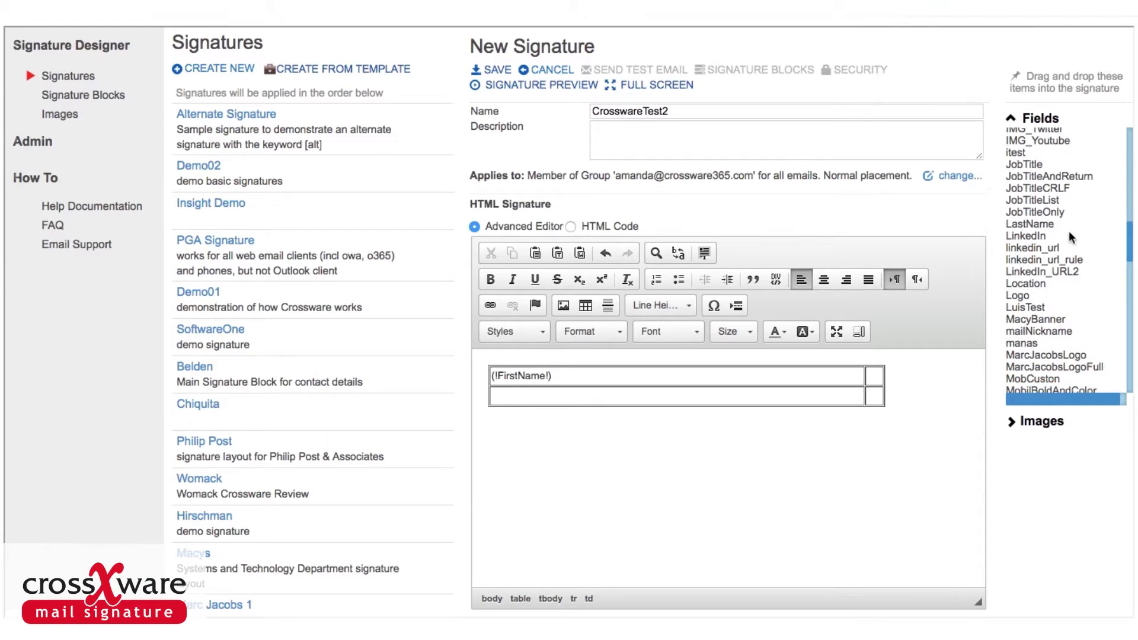
mouse_move(1042, 226)
mouse_down()
mouse_move(1021, 243)
mouse_move(615, 373)
mouse_up()
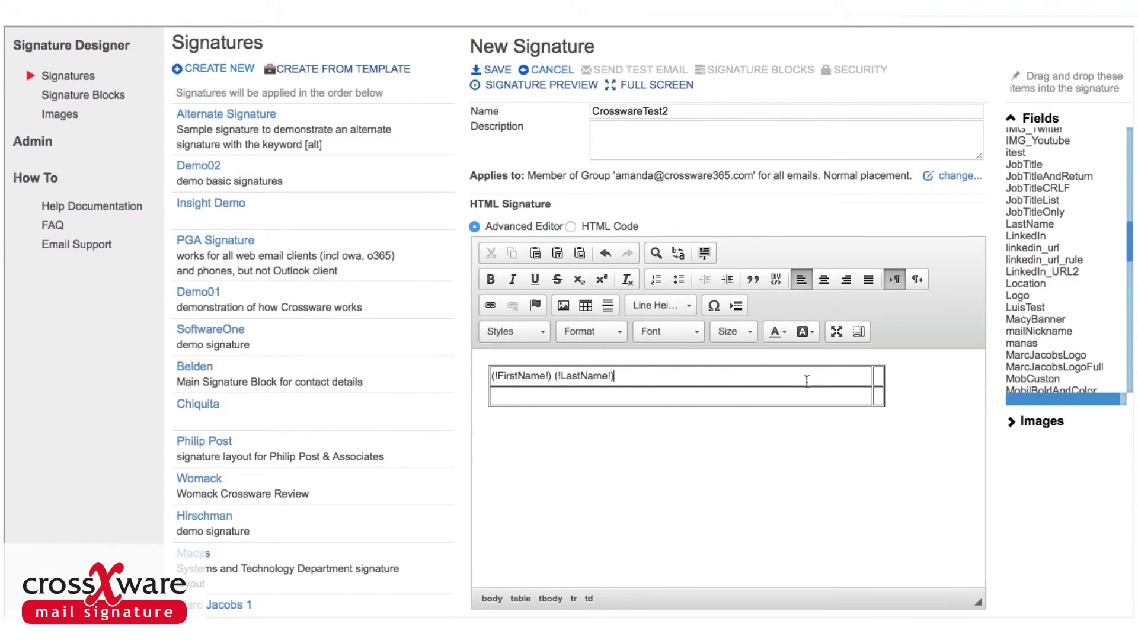
Place the Crossware.jpg logo from Images into the table's top-right cell.
click(1012, 118)
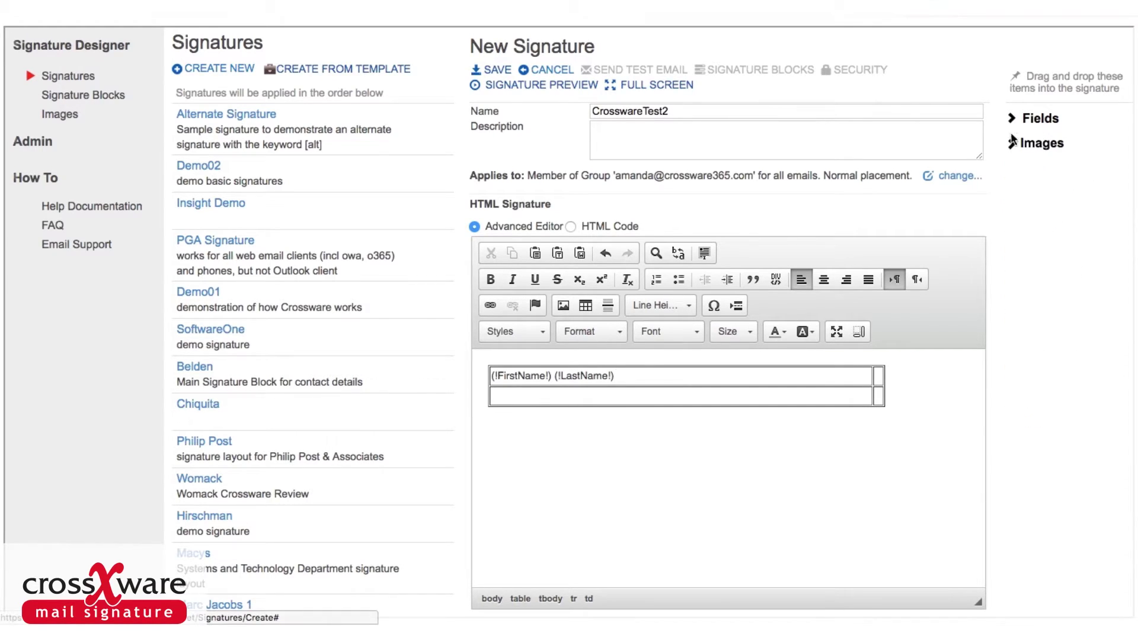
click(1013, 145)
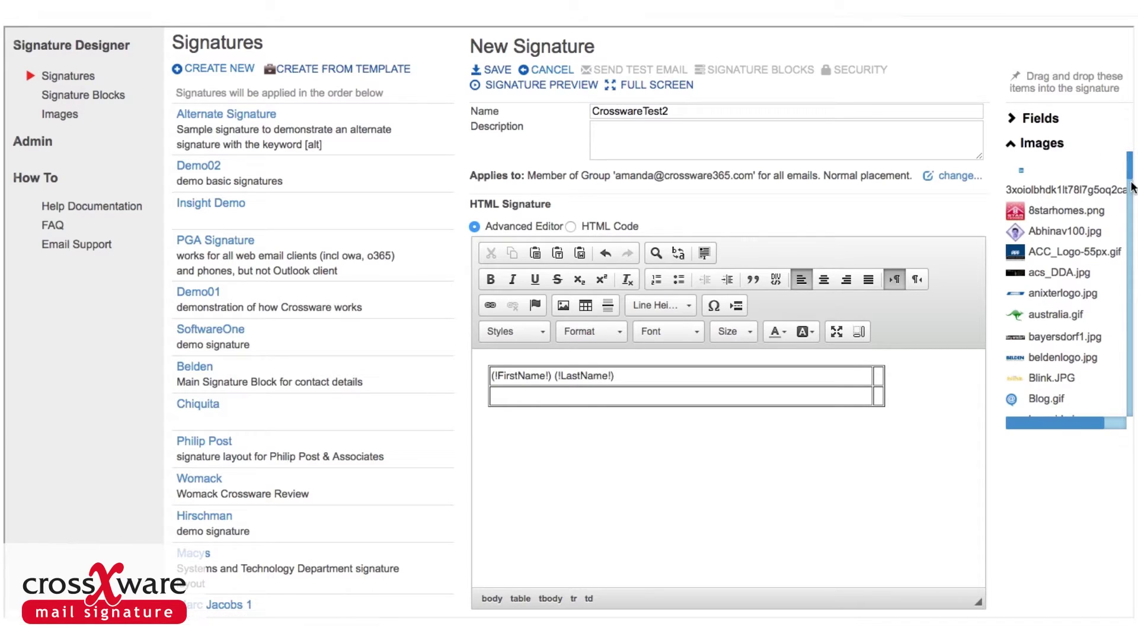
drag(1129, 177, 1128, 220)
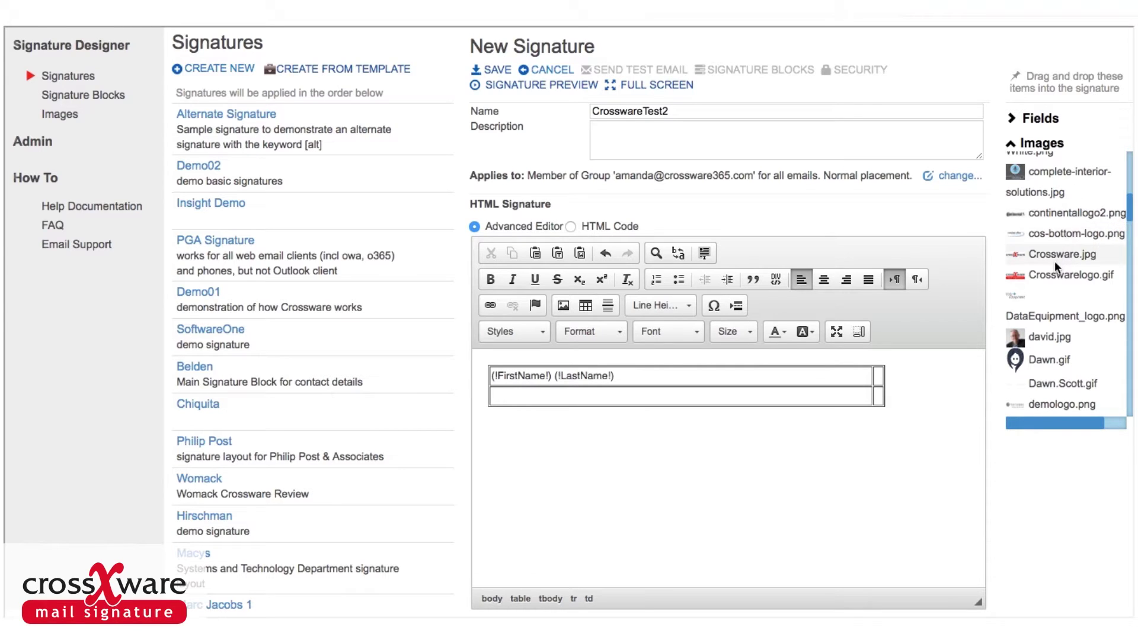
mouse_move(1054, 254)
mouse_down()
mouse_move(874, 354)
mouse_move(875, 382)
mouse_move(878, 373)
mouse_up()
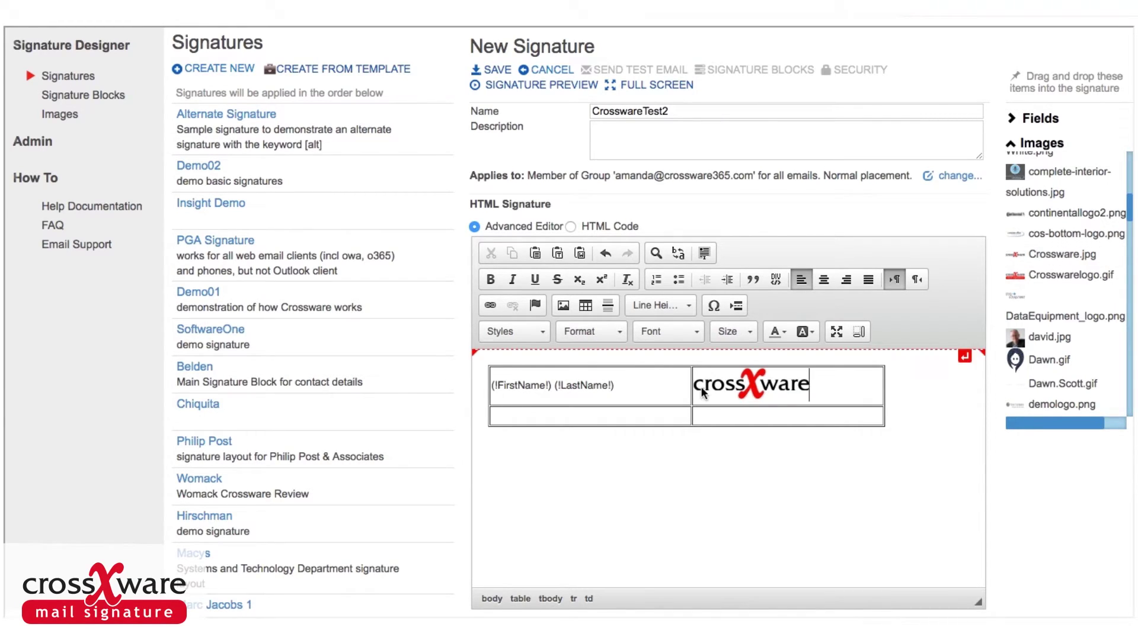
click(640, 415)
Fill the lower-left cell with 'Phone :' followed by the Phone field.
text(Phon)
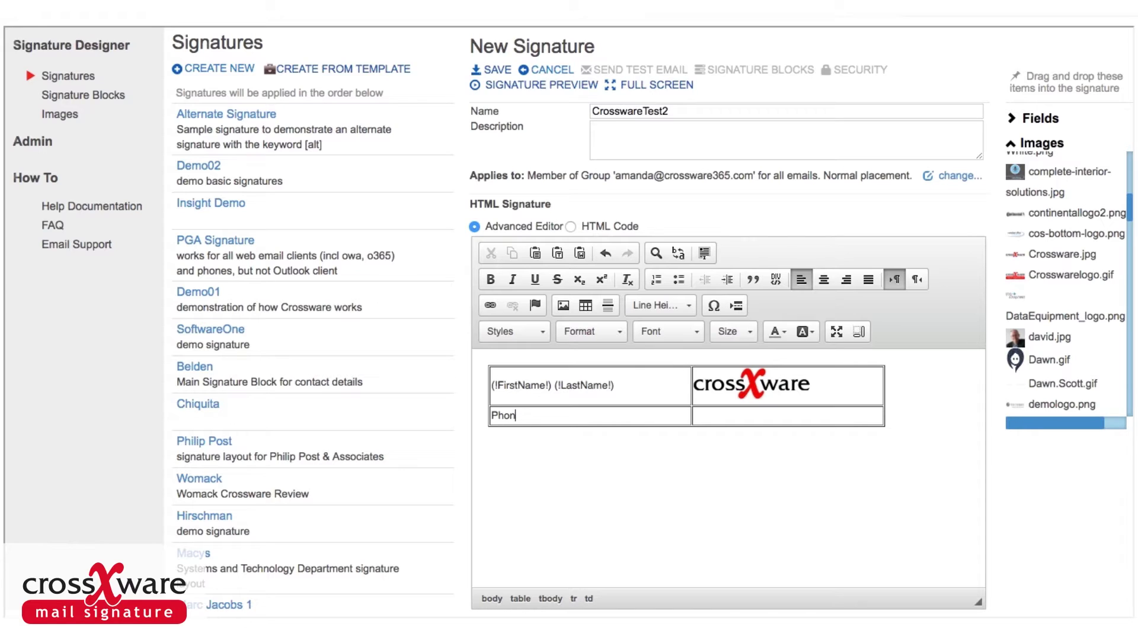
text(e :)
click(1012, 145)
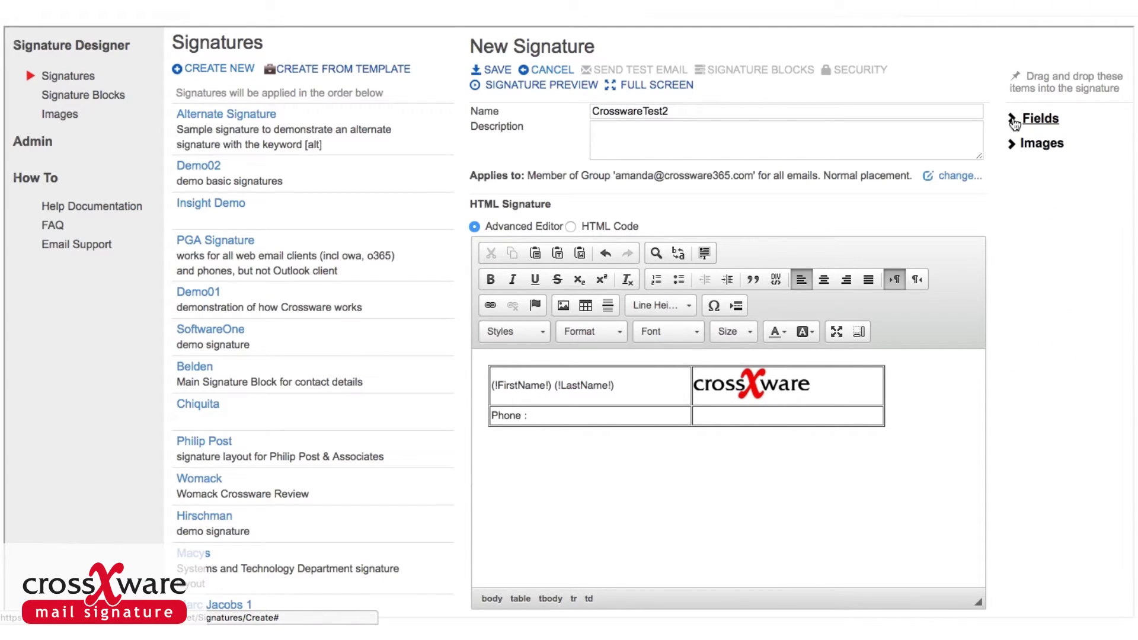
click(1013, 119)
click(1013, 119)
click(1013, 120)
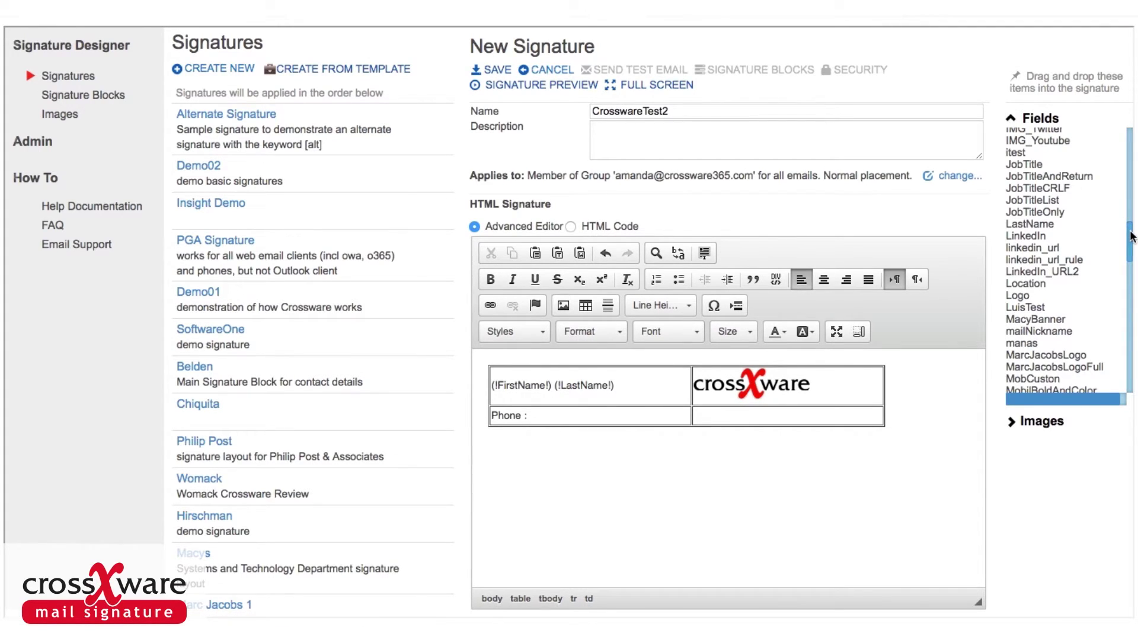
drag(1132, 236, 1123, 301)
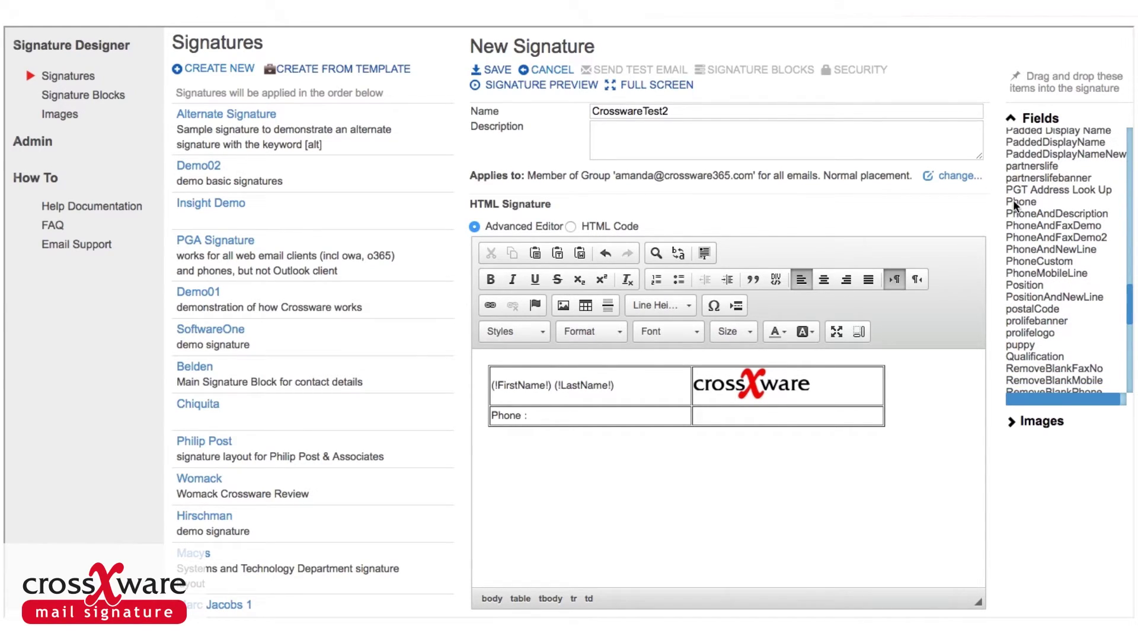
drag(1012, 199, 553, 414)
Save CrosswareTest2 and open the Signature Preview.
click(507, 73)
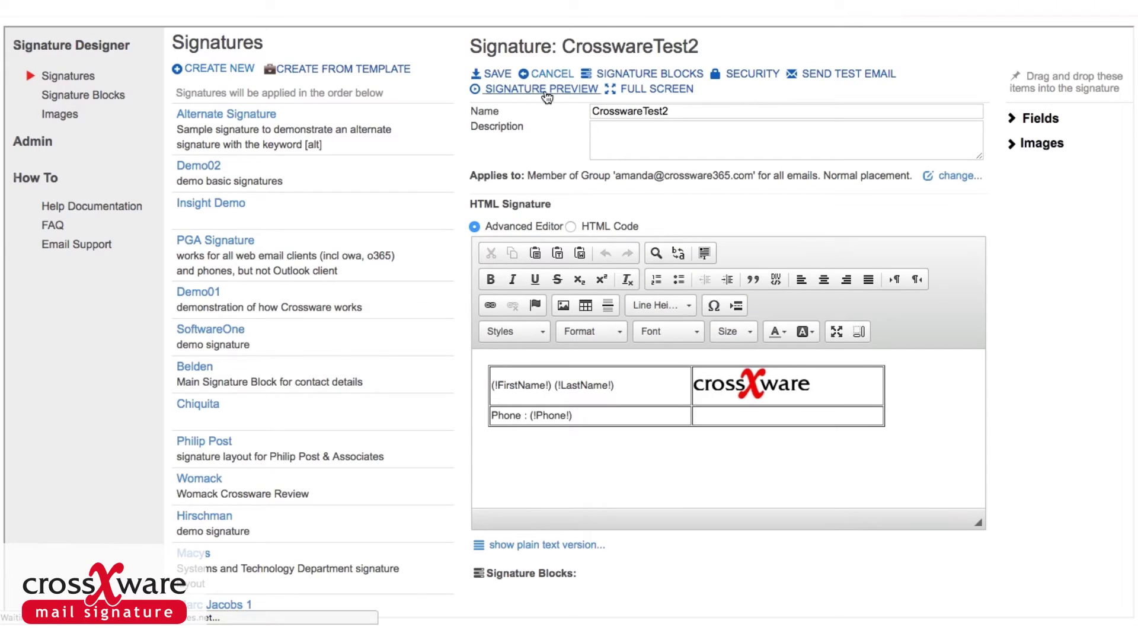
click(546, 95)
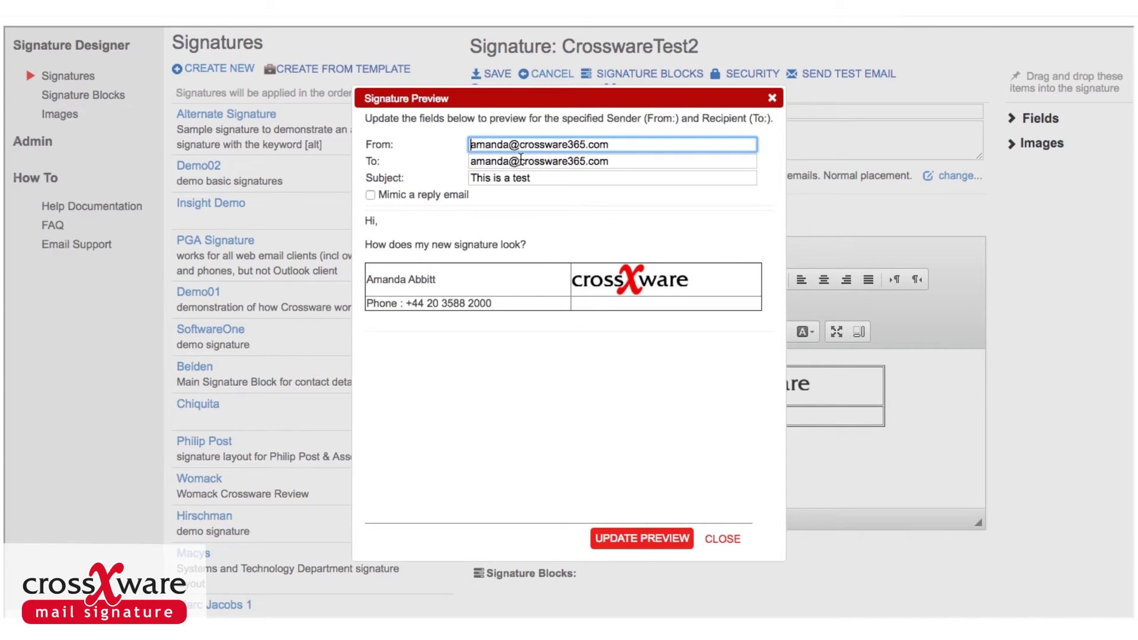
Close the preview, set the table's border size to 0 in Table Properties, and save.
click(721, 539)
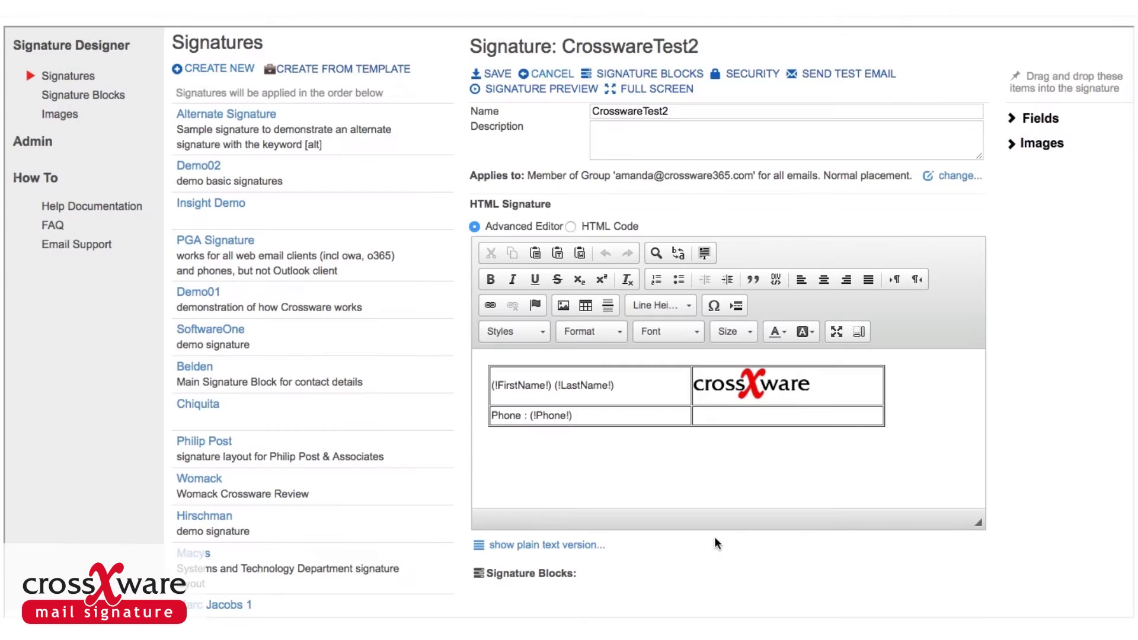
click(650, 394)
right_click(650, 394)
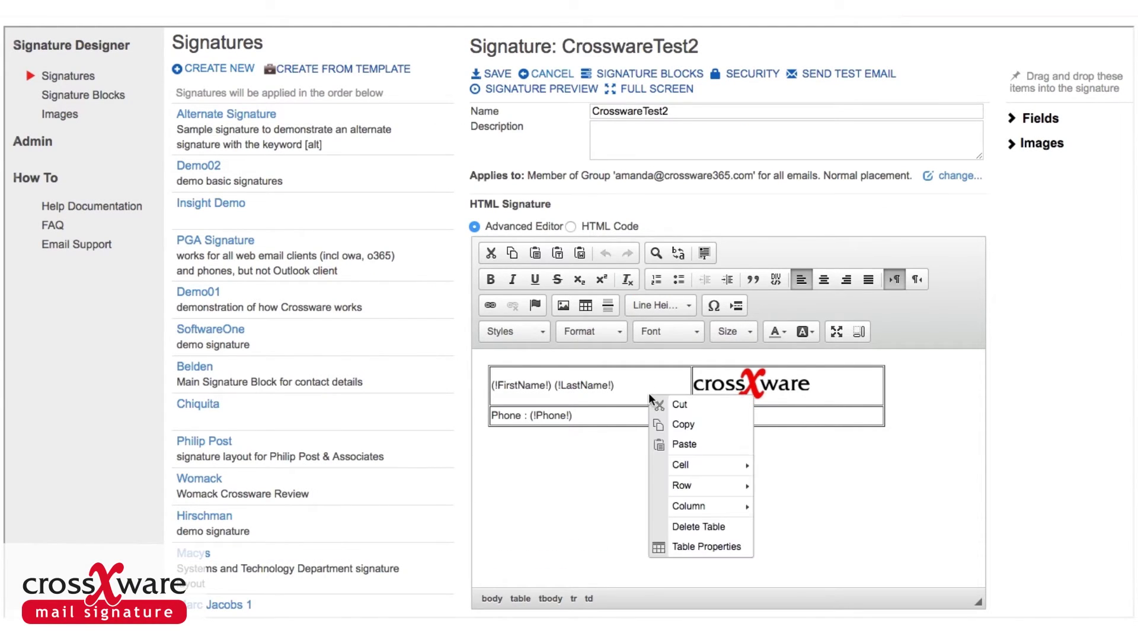
click(685, 547)
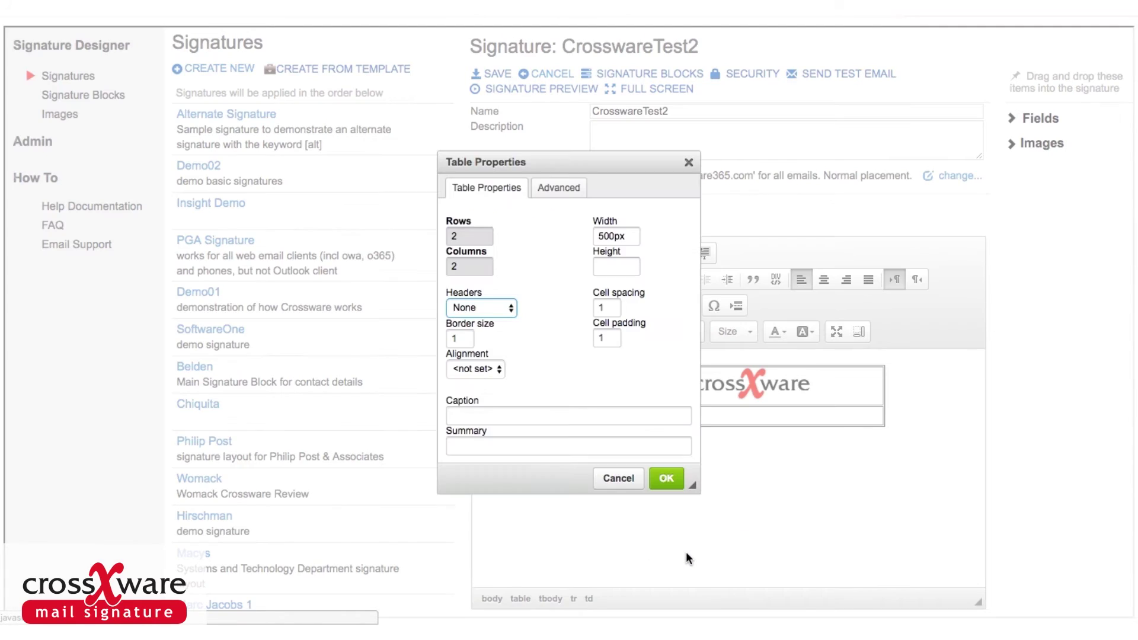
double_click(468, 340)
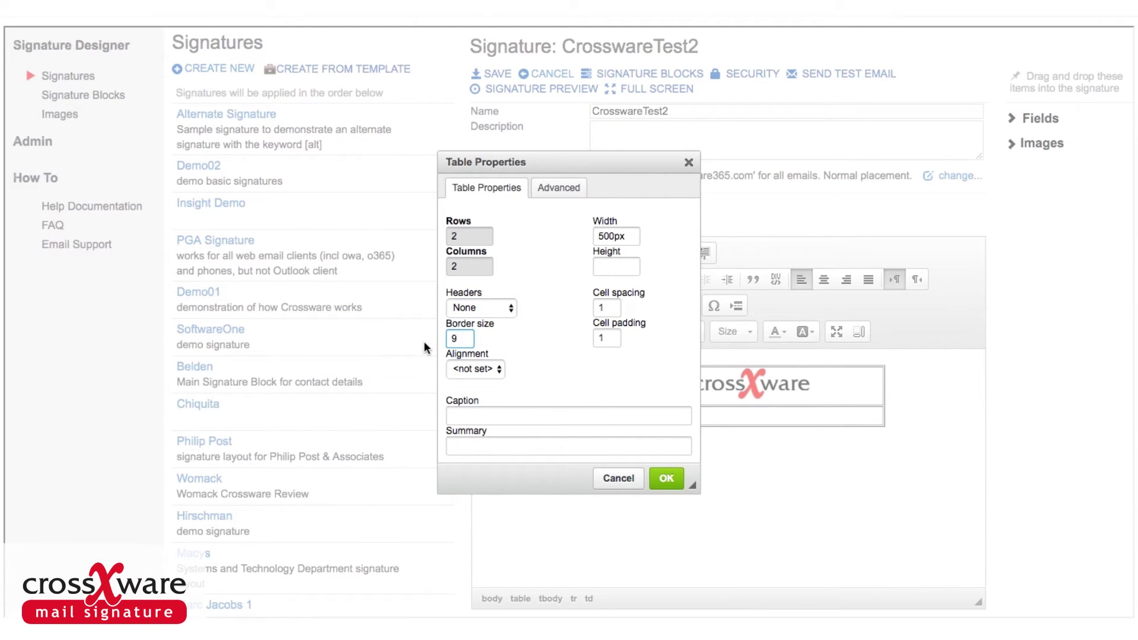
key(BackSpace)
text(0)
click(663, 478)
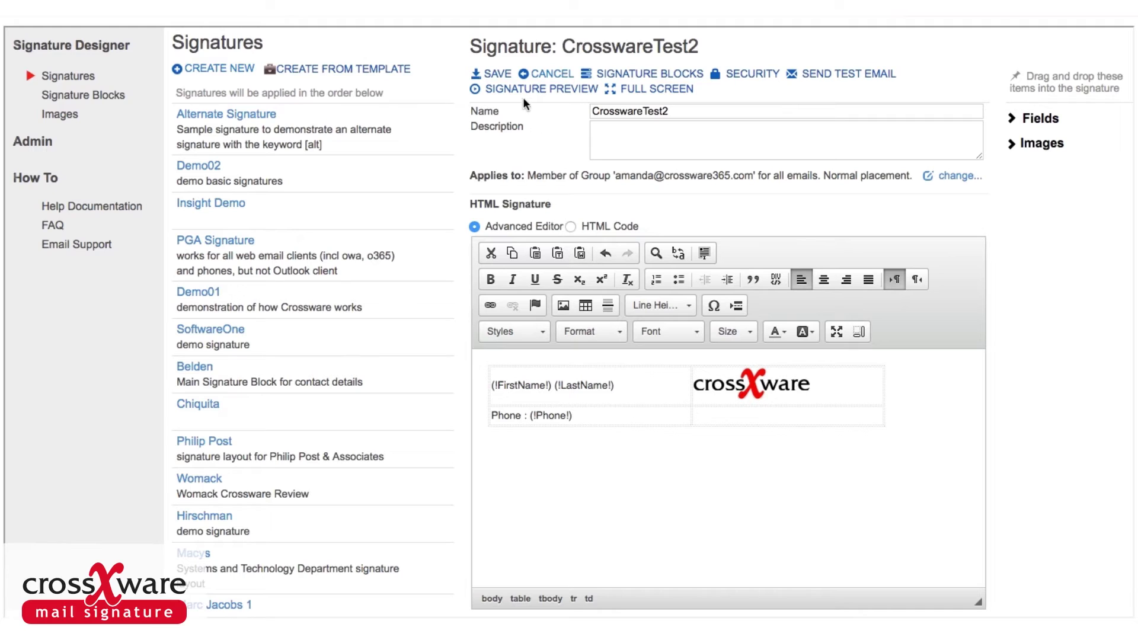
click(498, 75)
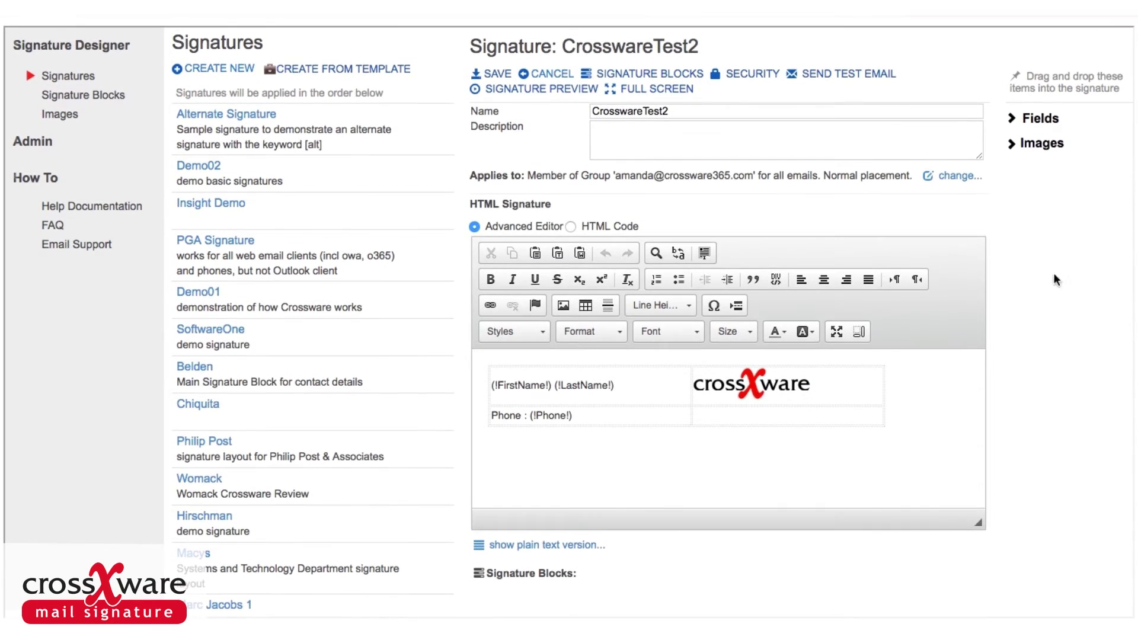
Set the plain-text version to Customised and break the phone line below (!LastName!).
click(551, 545)
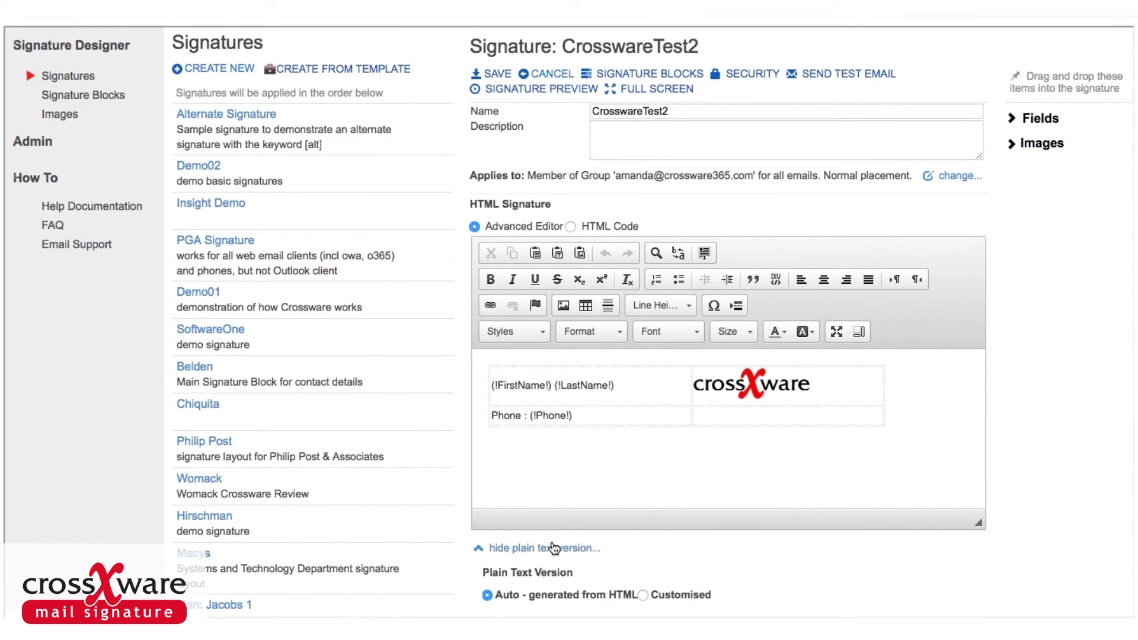
scroll(1049, 380, down, 3)
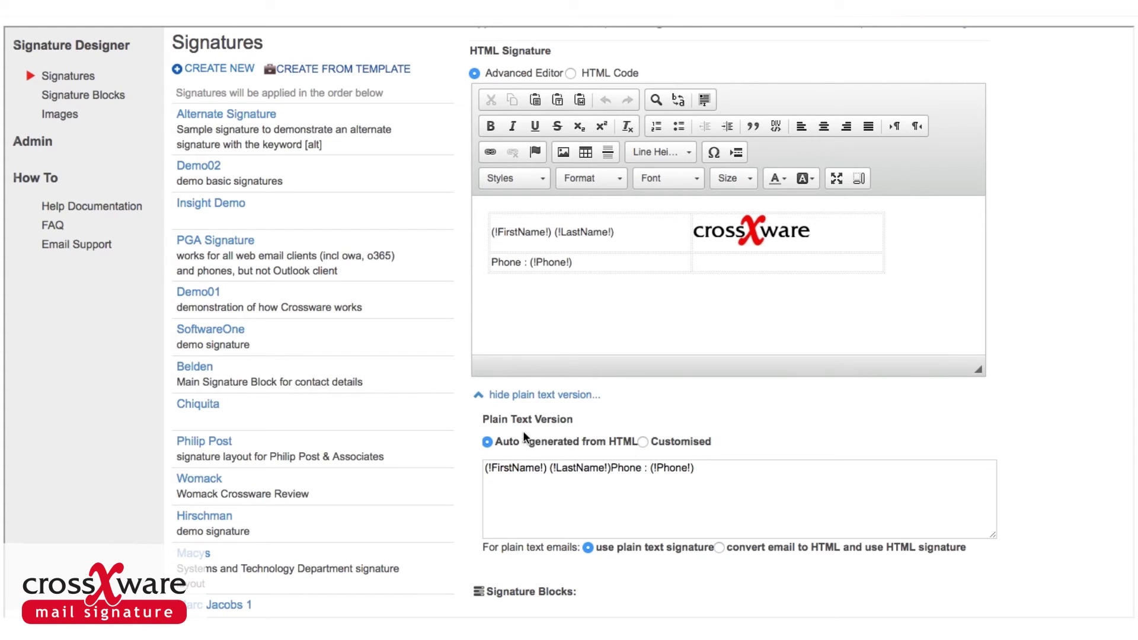
click(644, 442)
click(610, 467)
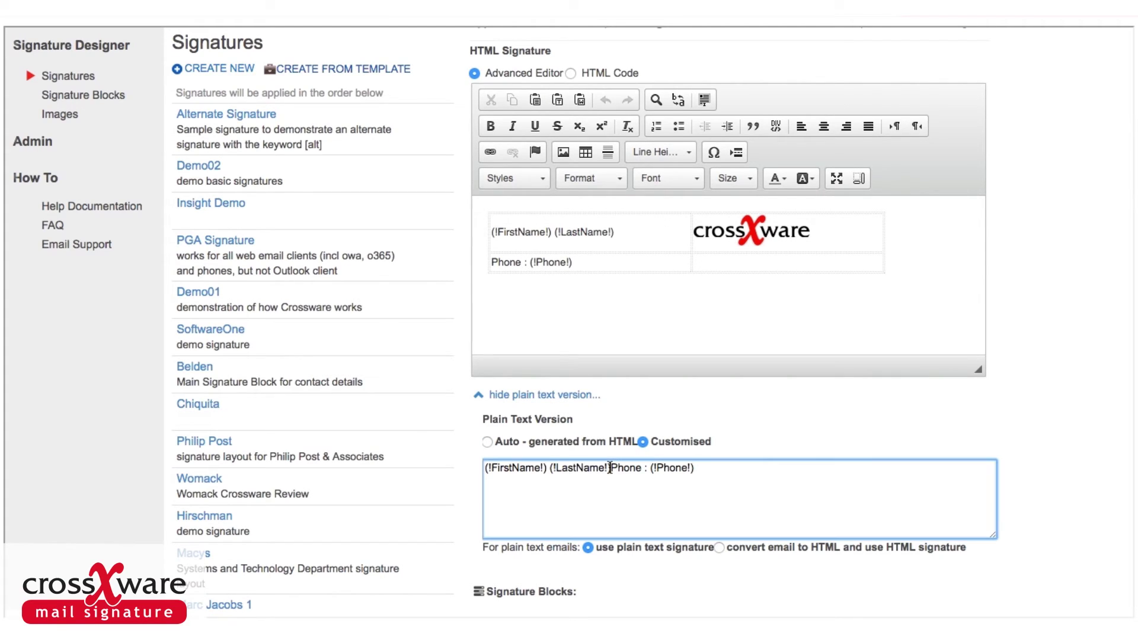
key(Return)
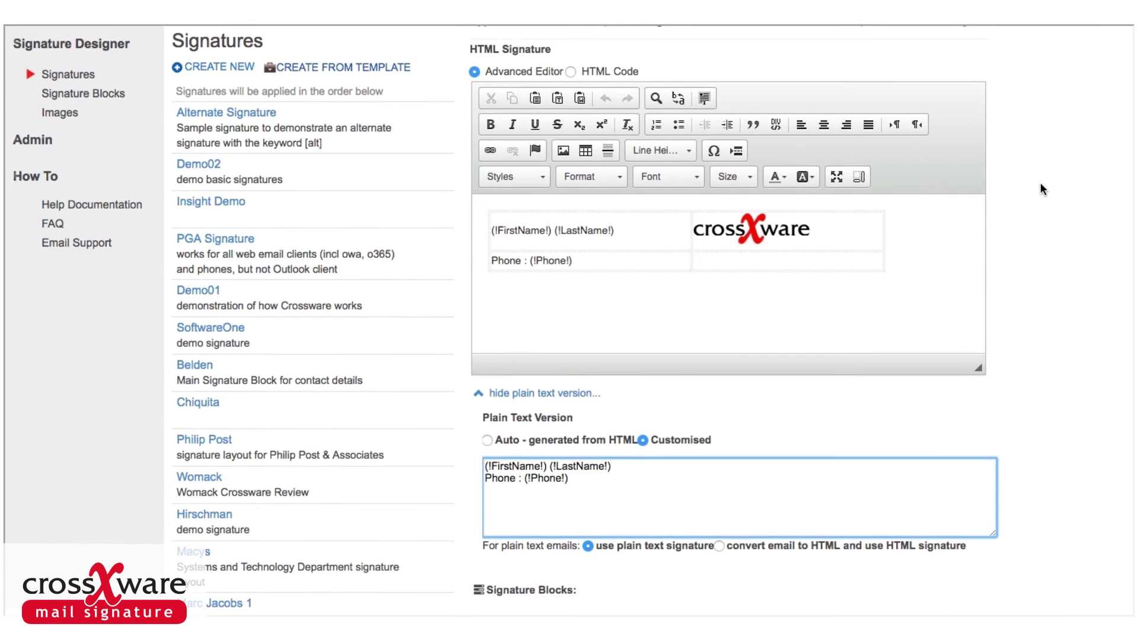
scroll(1040, 182, up, 3)
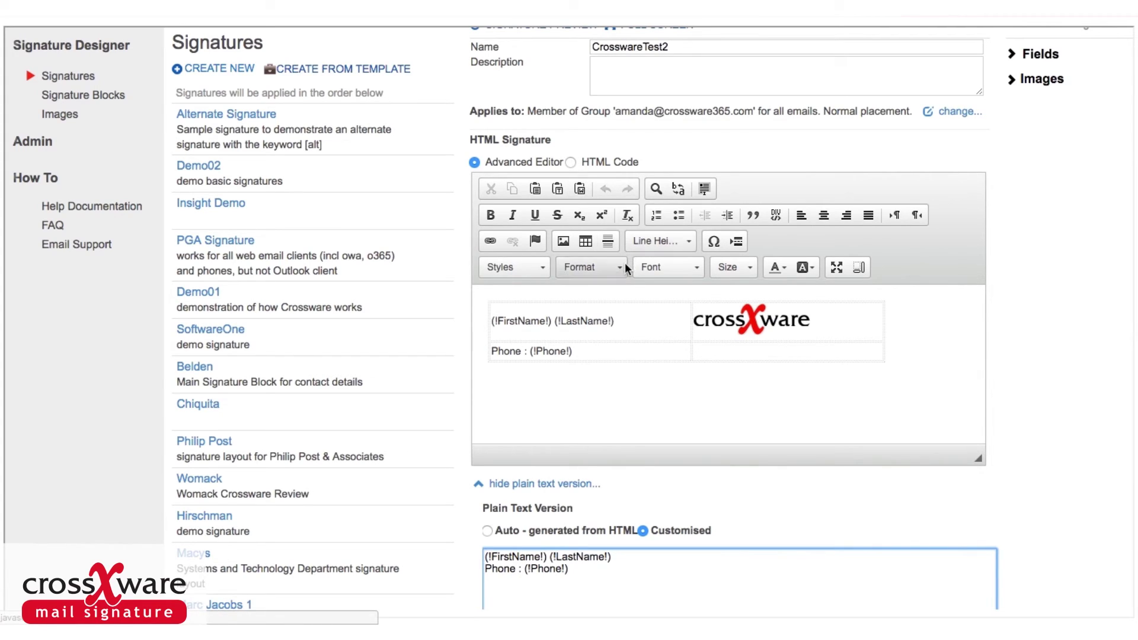
click(697, 266)
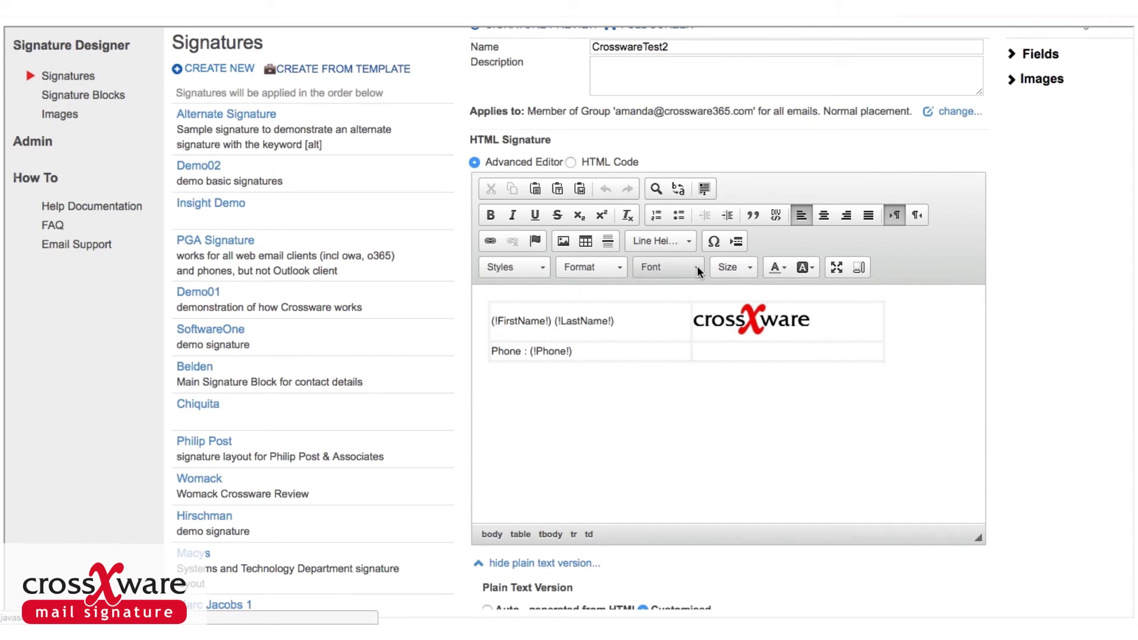
click(697, 266)
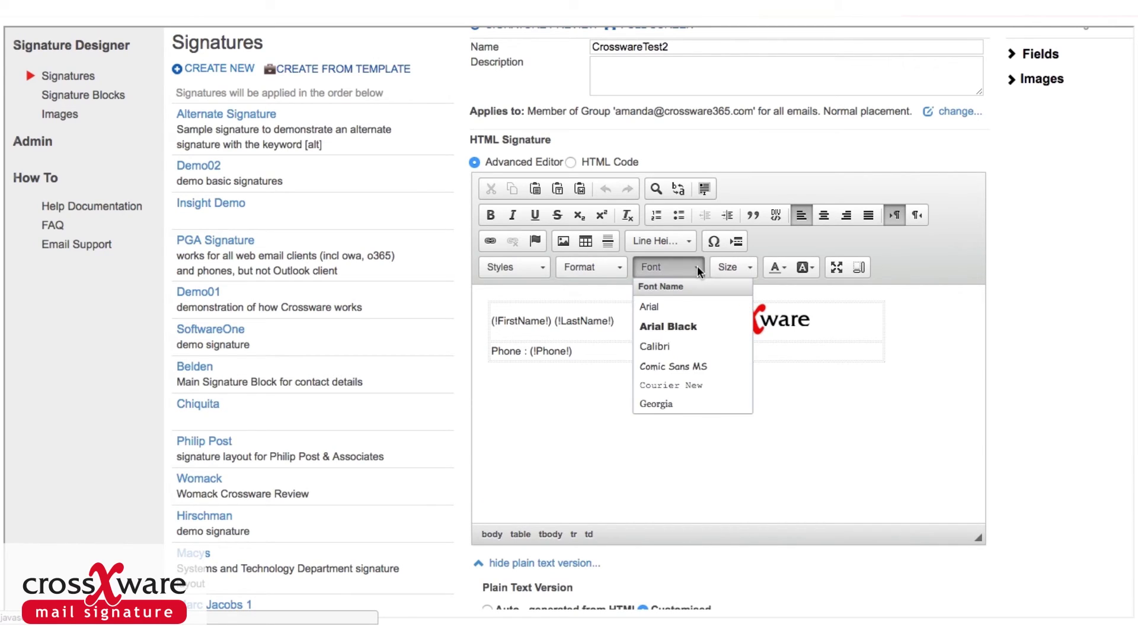
click(749, 265)
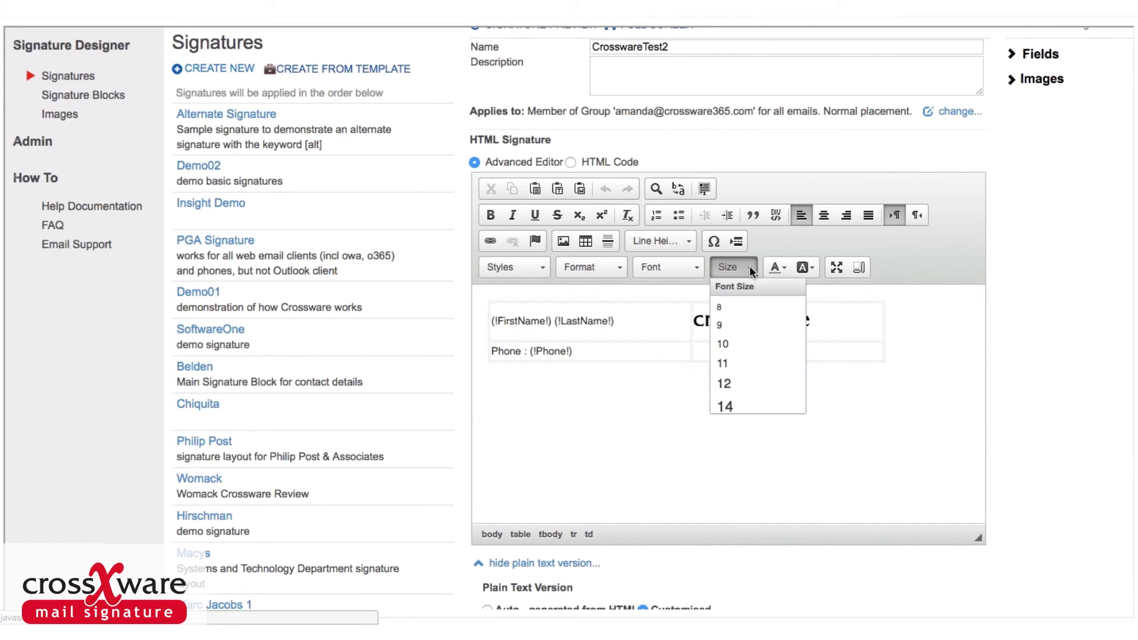
click(786, 267)
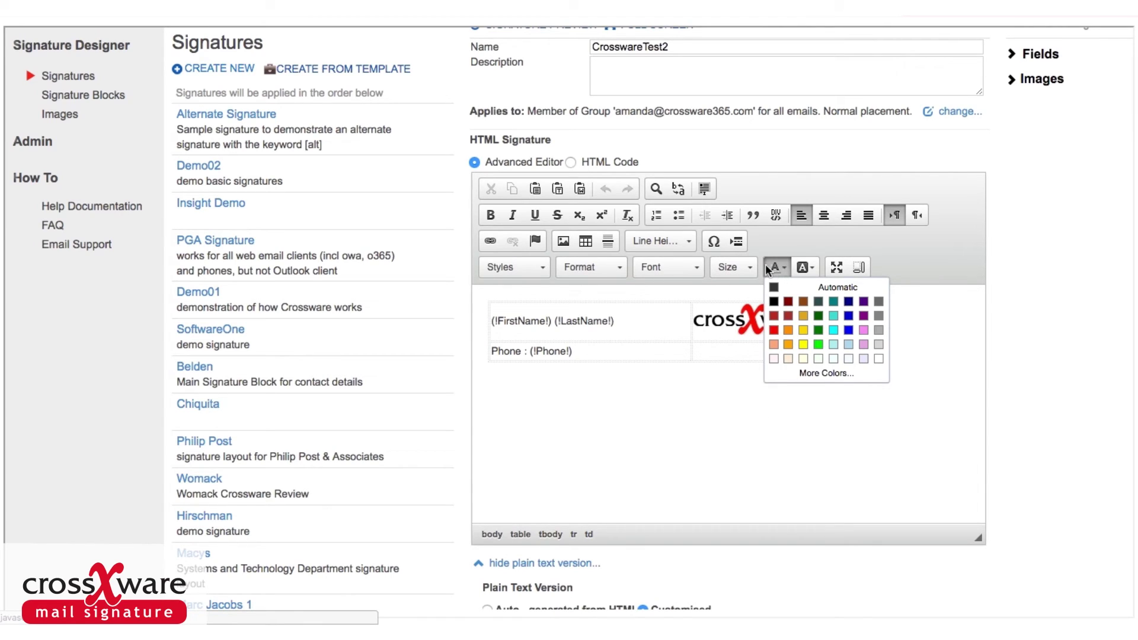
click(750, 267)
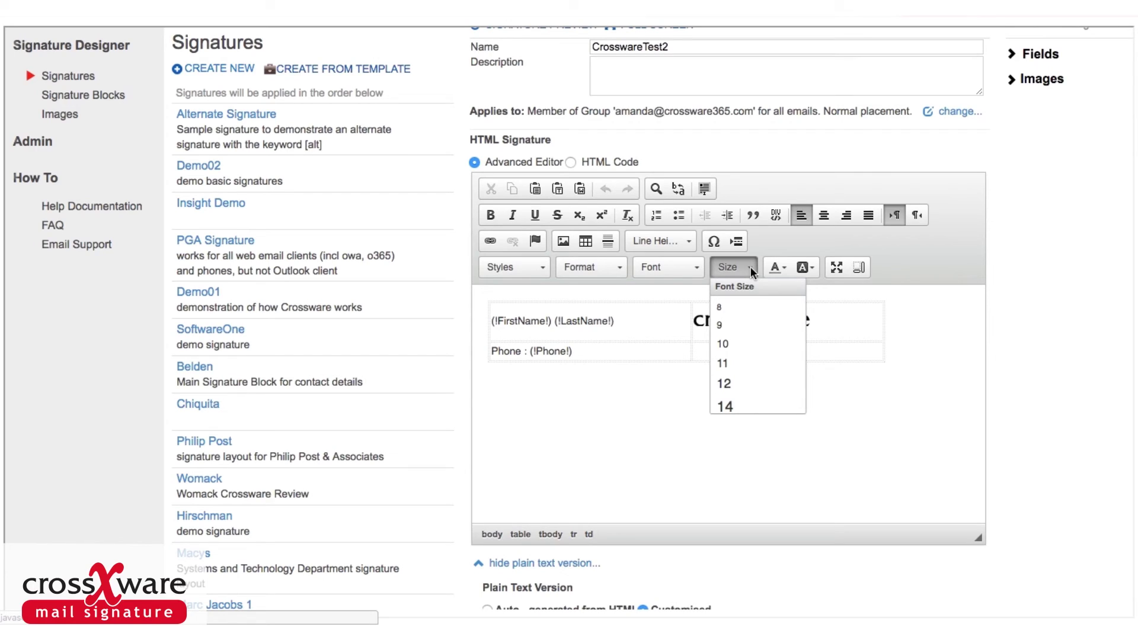
click(571, 161)
click(571, 161)
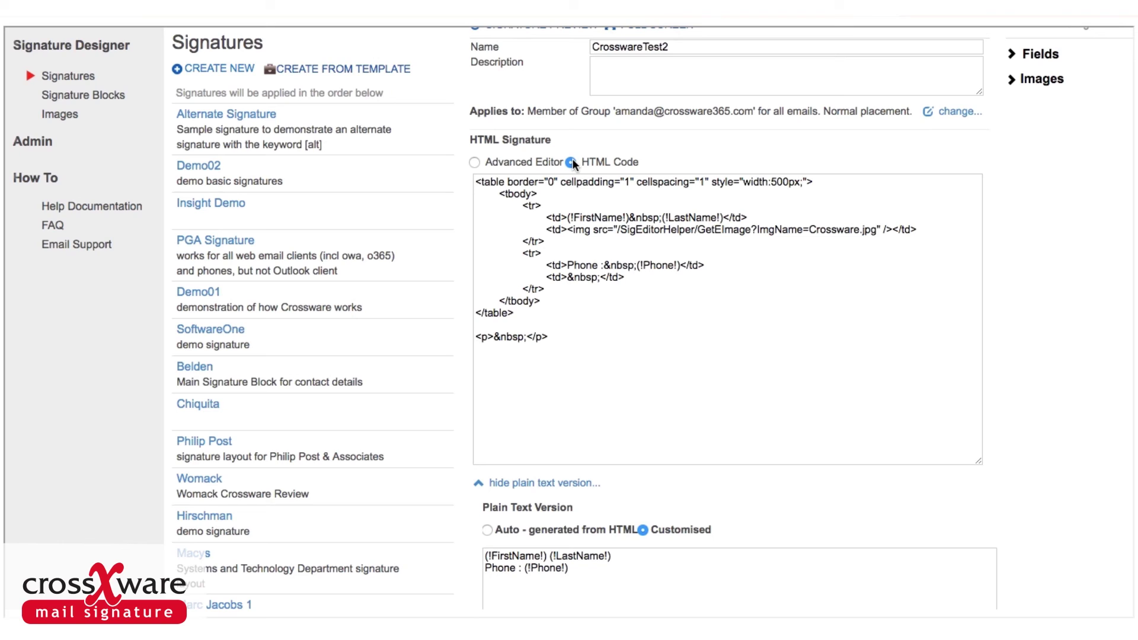
click(475, 162)
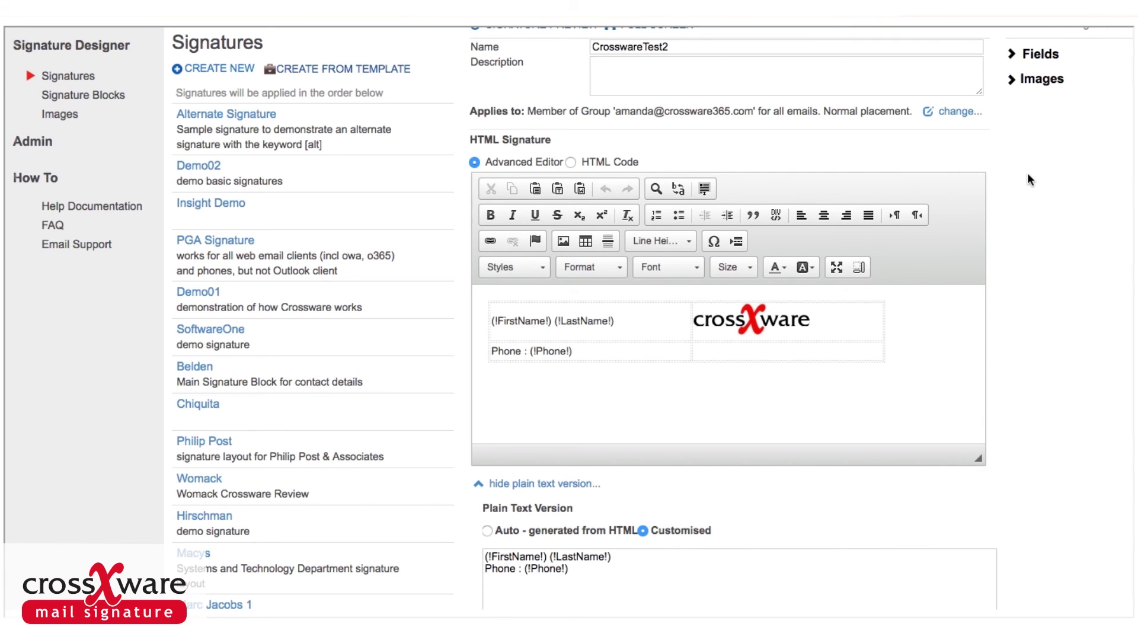
Review the customised plain-text version, then save the CrosswareTest2 signature.
scroll(1028, 176, down, 3)
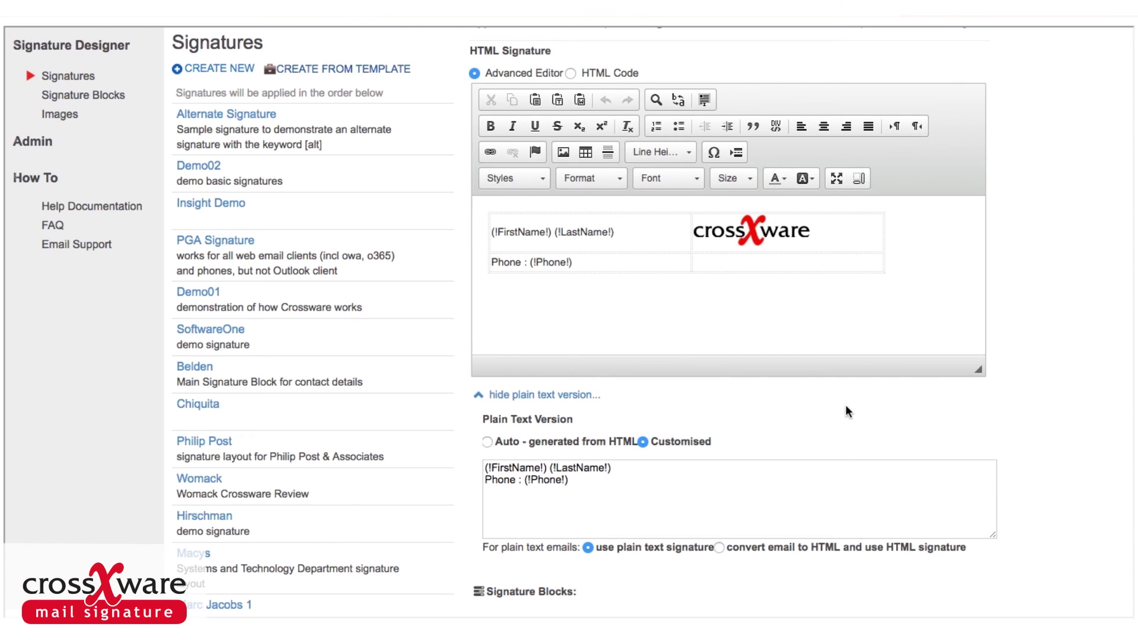
scroll(1022, 218, up, 3)
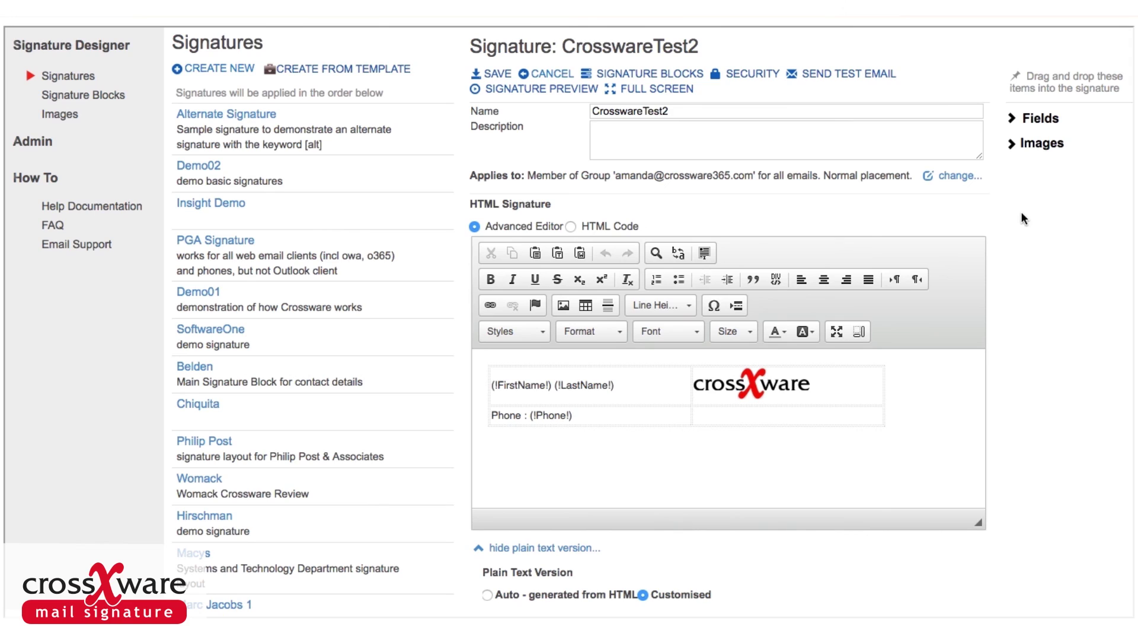
click(497, 74)
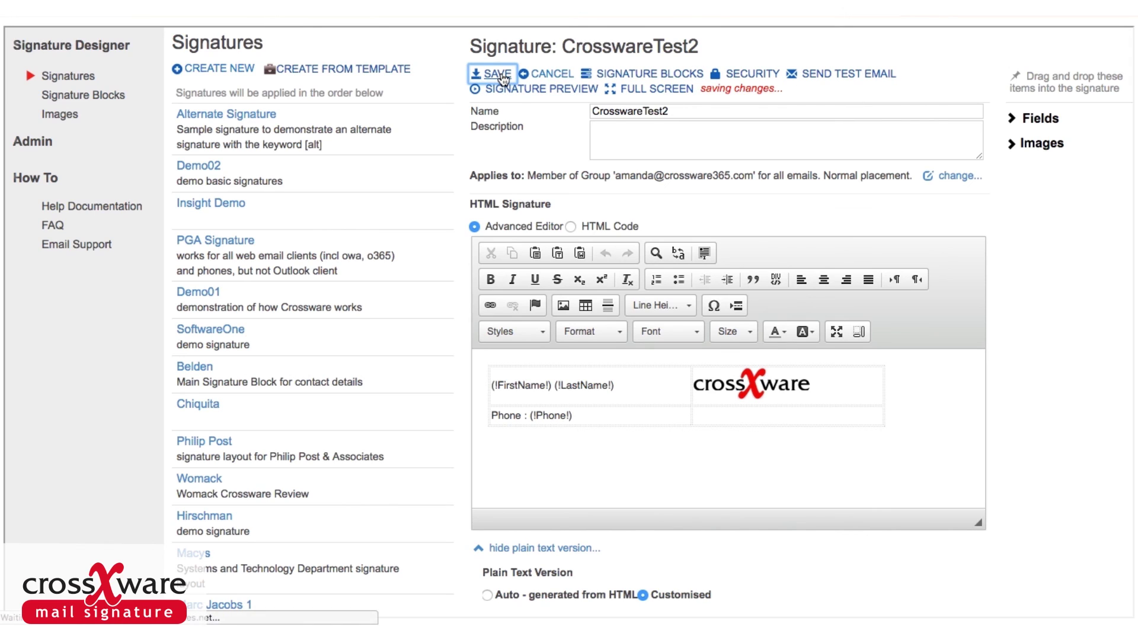